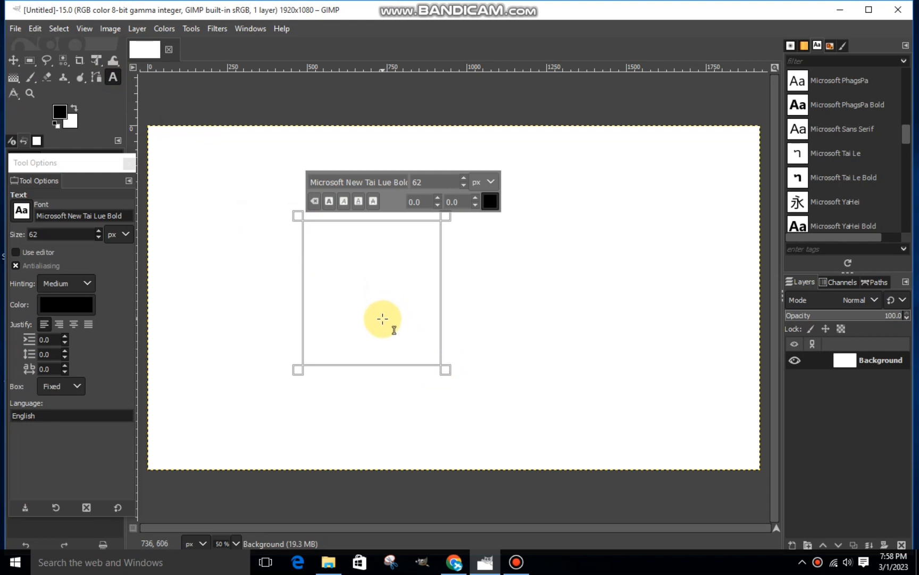
Enter the letter L in the text box, set its size to 504 px, and fit the text box around it.
type("L")
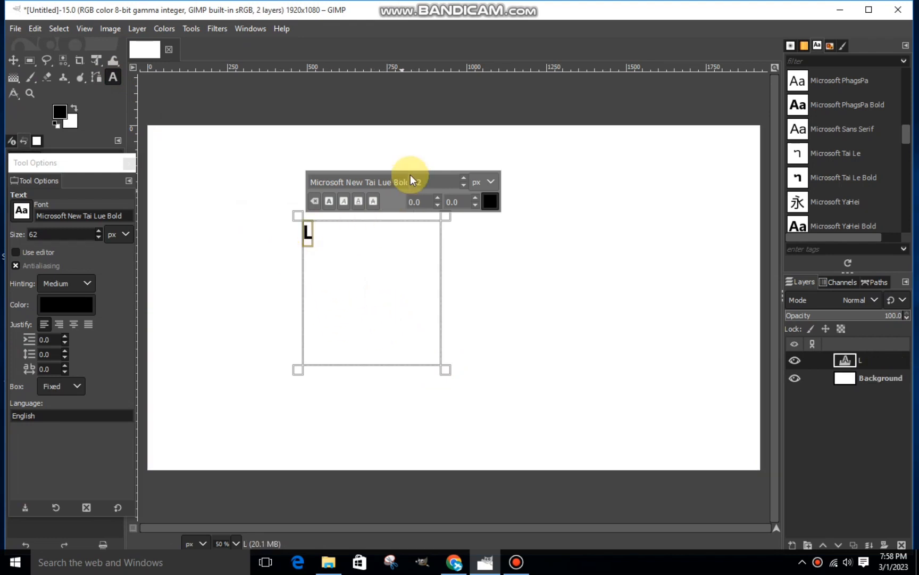
left_click_drag(468, 177, 468, 176)
left_click_drag(365, 381, 394, 443)
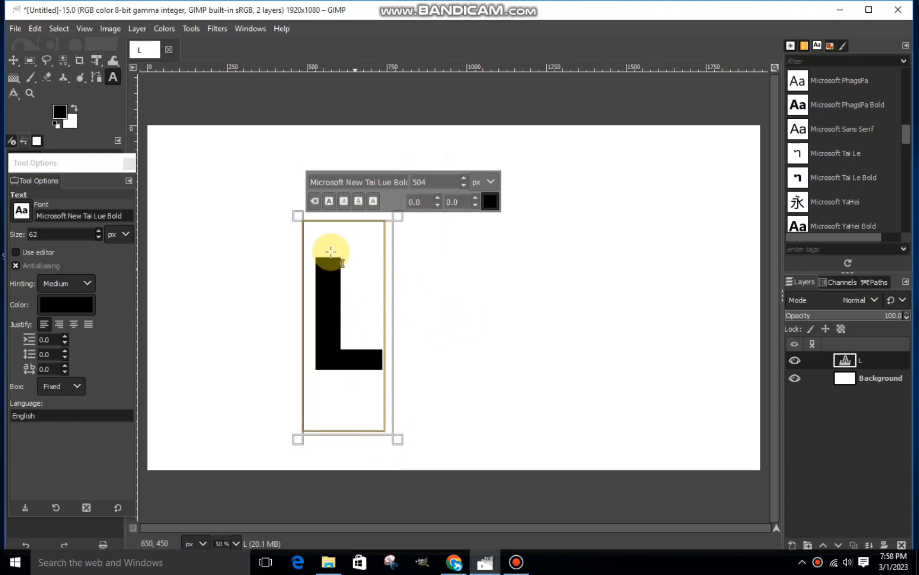
left_click(15, 59)
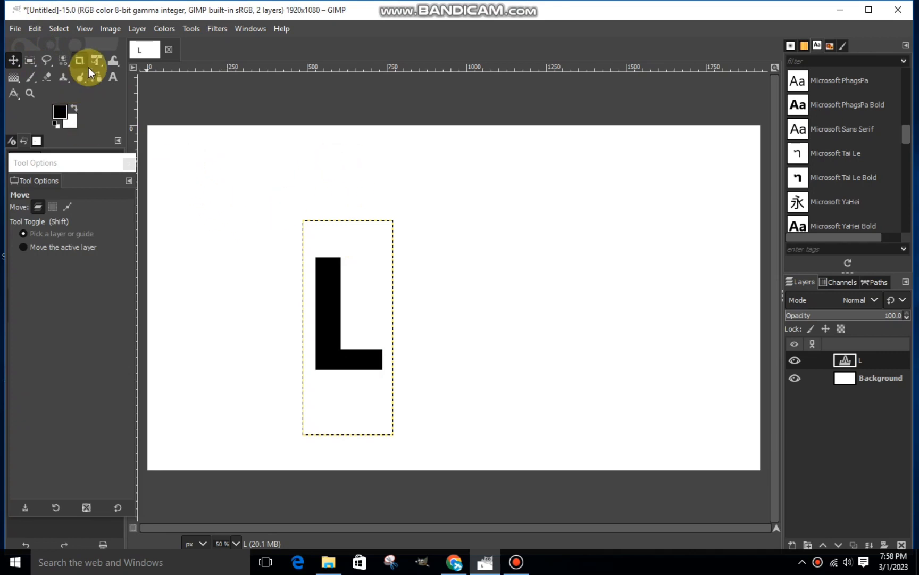
Rotate the L layer counterclockwise by about 42.1 degrees.
left_click_drag(89, 67, 149, 76)
left_click_drag(320, 238, 254, 267)
left_click(741, 183)
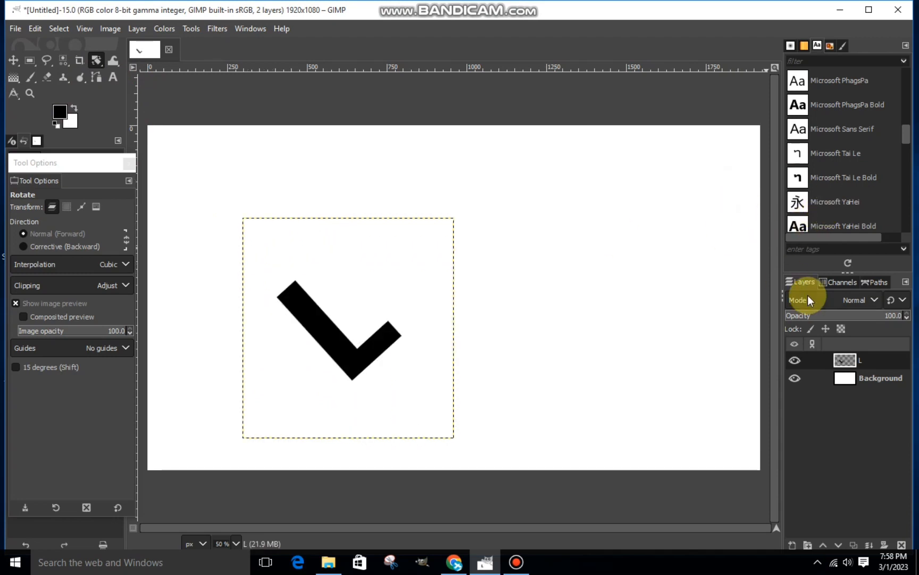
Copy the rotated L, paste it, and convert the floating selection into a new layer.
right_click(307, 276)
mouse_move(340, 311)
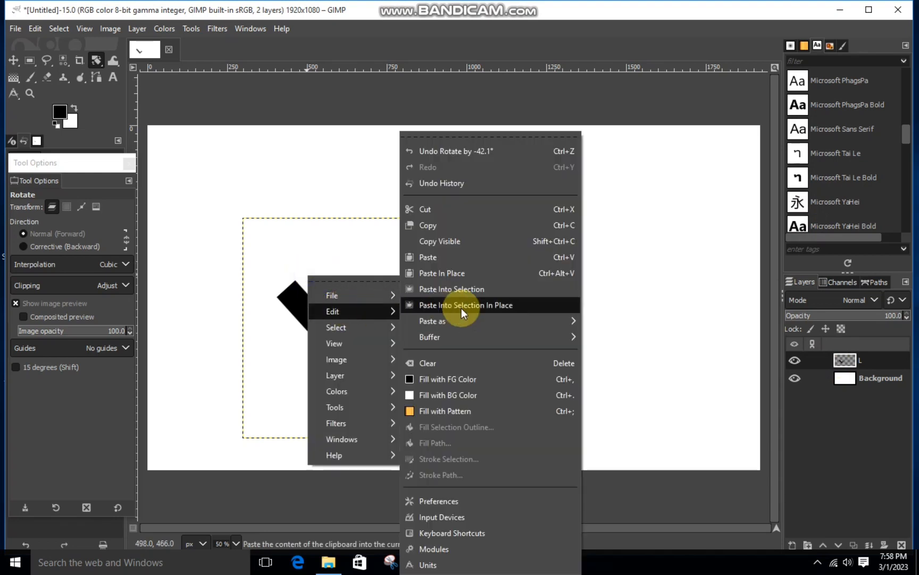
left_click(437, 224)
right_click(429, 265)
mouse_move(447, 294)
left_click(529, 269)
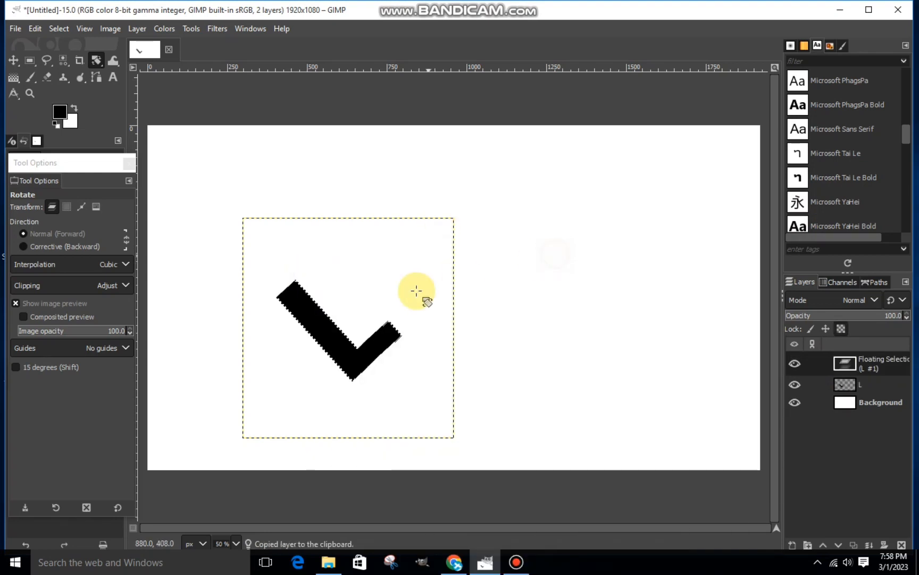
left_click(793, 544)
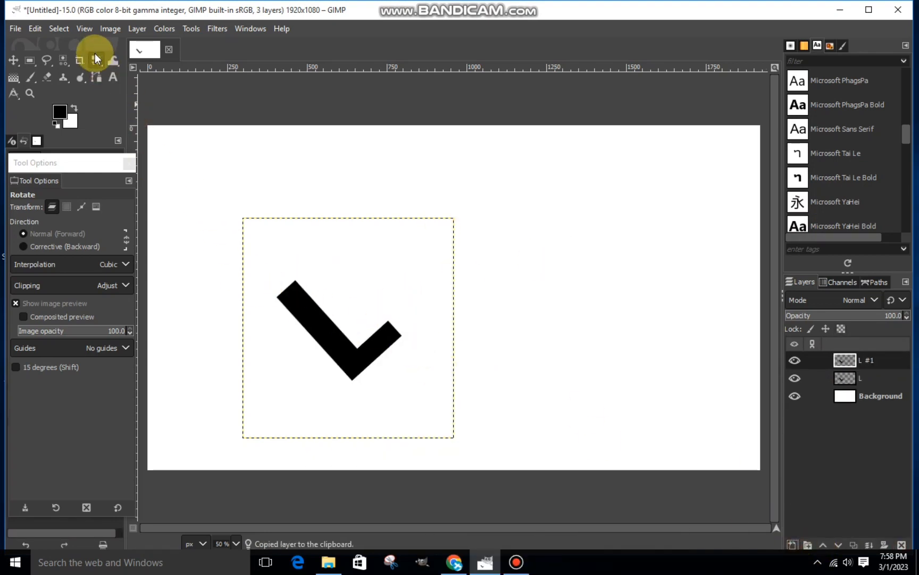
Maximize the window and shift the copied L up and right of the original using the Scale tool.
left_click(869, 9)
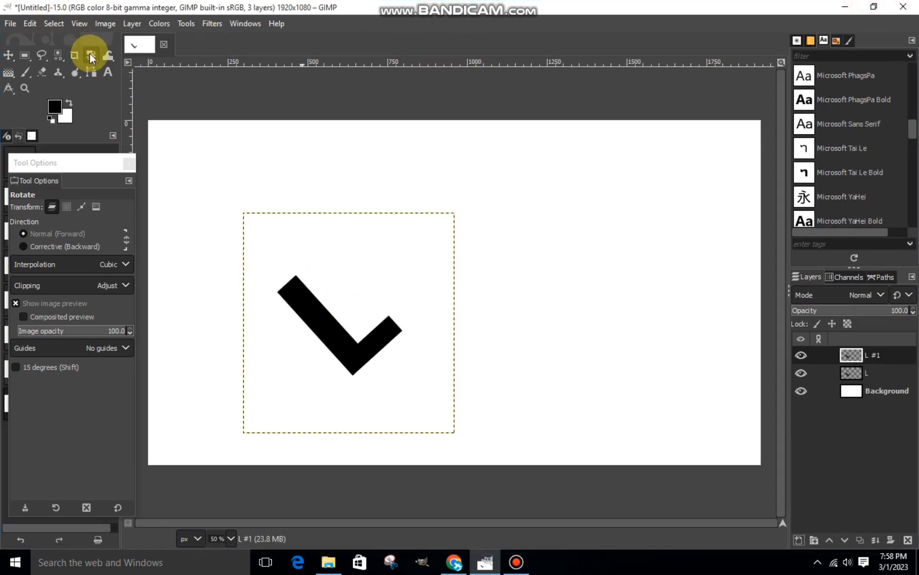
left_click(90, 58)
left_click(131, 87)
left_click(339, 281)
left_click_drag(349, 324, 390, 283)
left_click(745, 162)
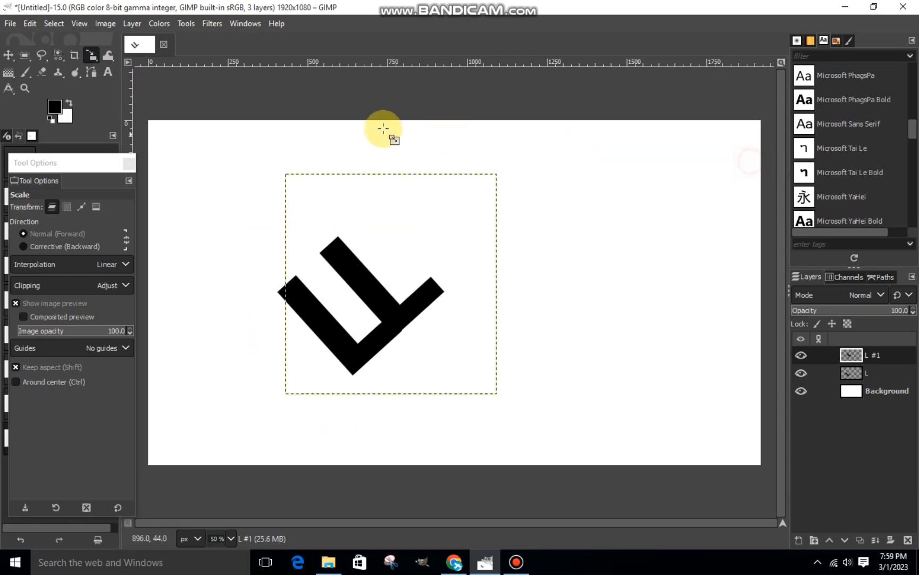
Rotate the copied L by about 179 degrees so that it faces the original upside down.
left_click(90, 55)
left_click(120, 70)
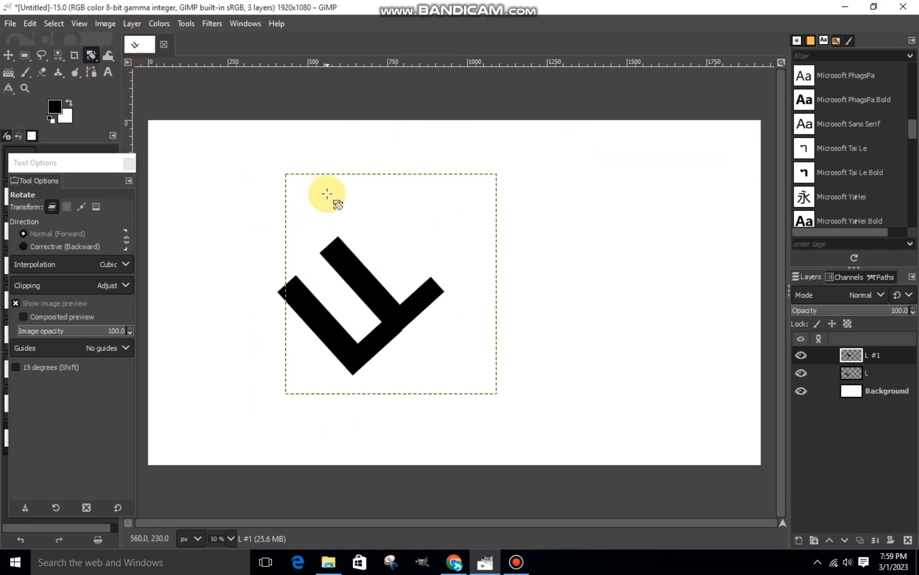
left_click_drag(327, 193, 525, 467)
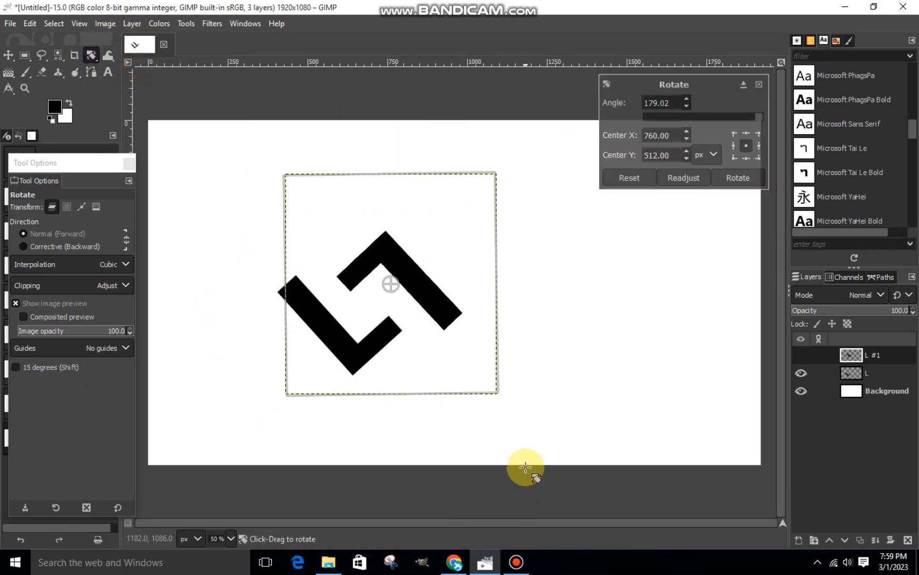
left_click(740, 177)
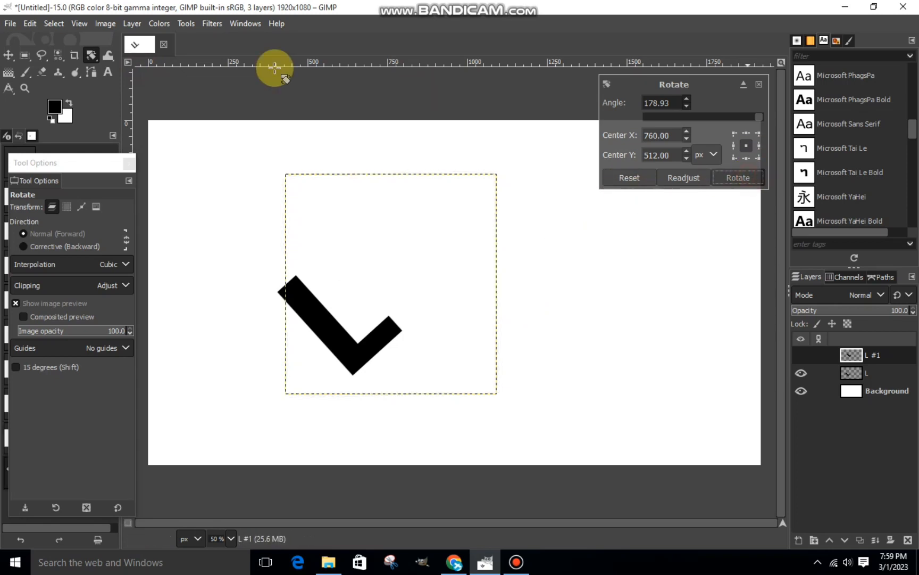
Shift the flipped L up and left with the Scale tool, leaving an even gap to the original L.
key("shift+s")
left_click(400, 293)
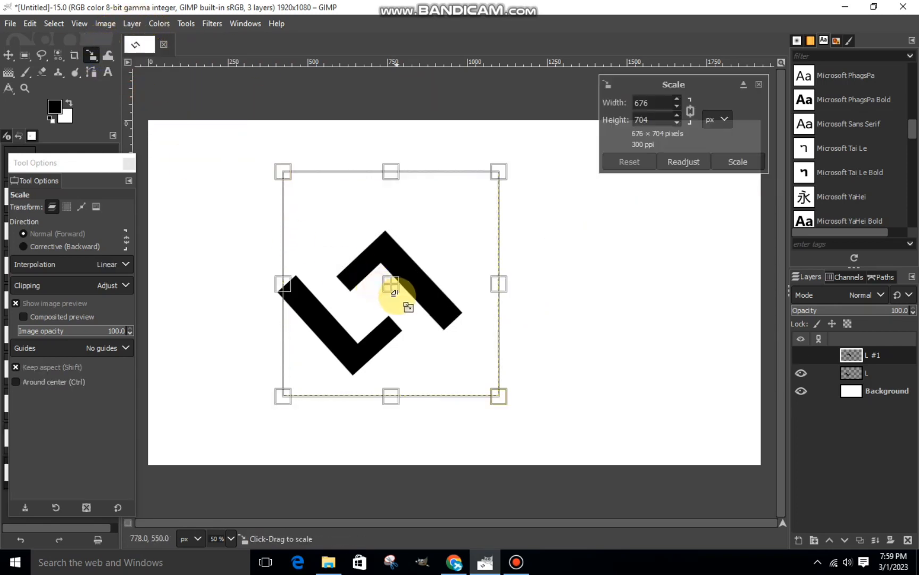
left_click_drag(400, 294, 368, 264)
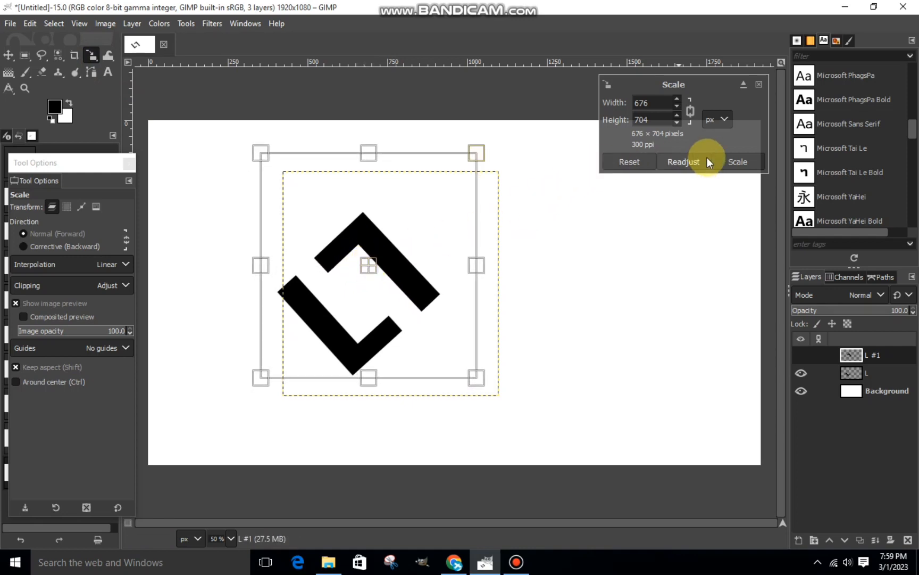
left_click(730, 162)
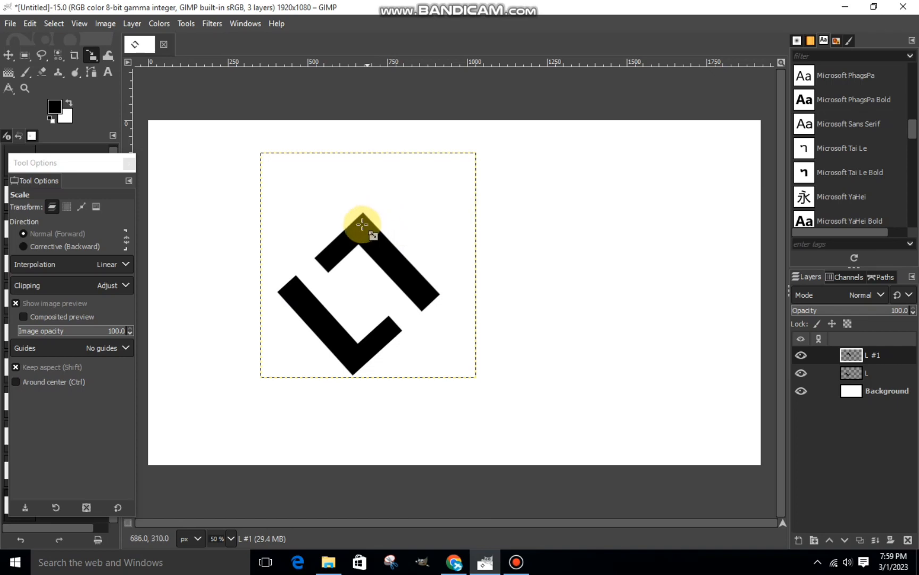
Nudge the original L layer slightly right with the Scale tool to align it with the flipped copy.
left_click(860, 374)
left_click(340, 325)
left_click_drag(337, 326, 353, 320)
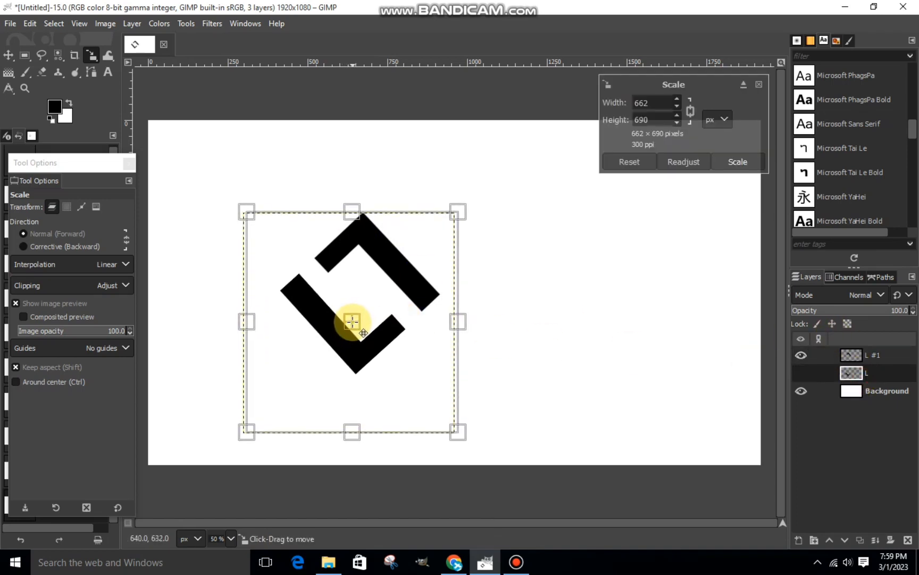
left_click(737, 163)
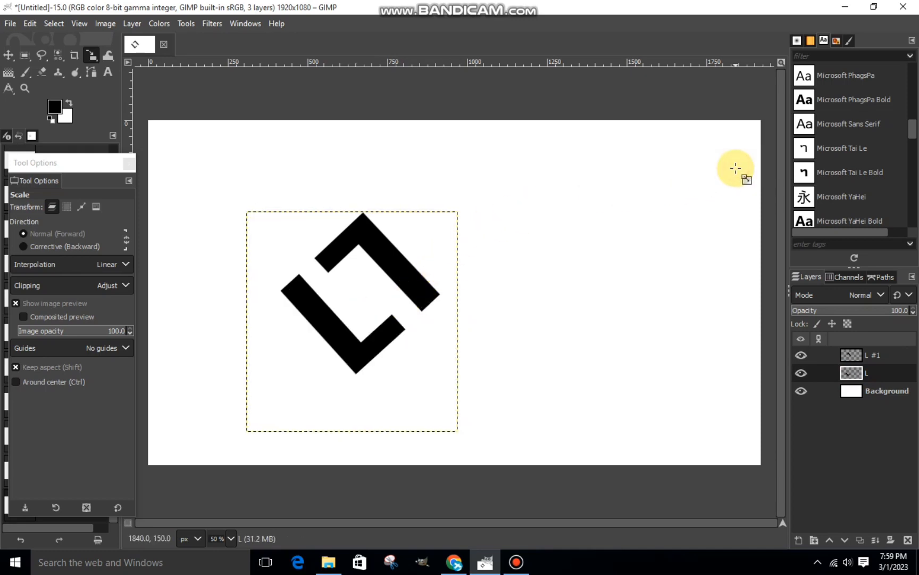
Rotate the flipped copy's layer by about 0.45 degrees to straighten its alignment.
left_click(873, 355)
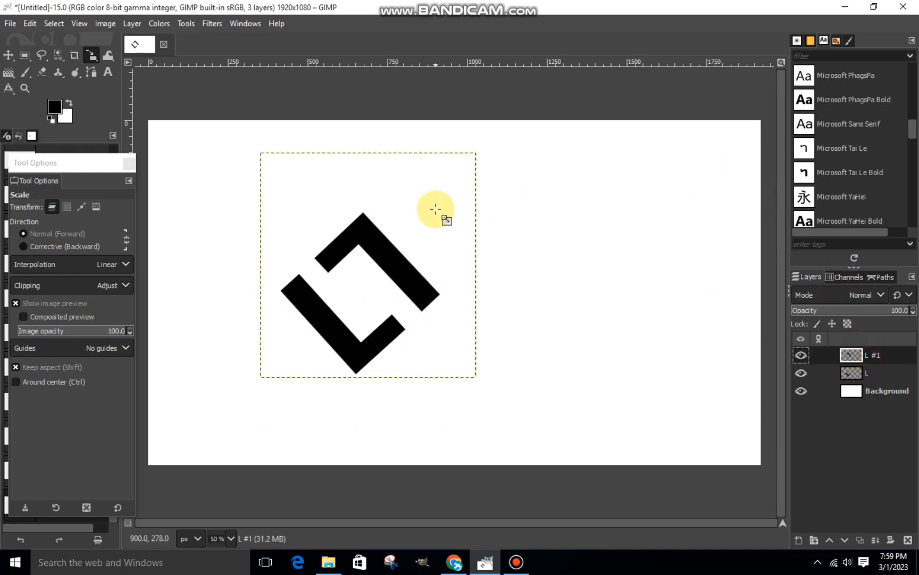
left_click(108, 55)
left_click(134, 72)
left_click_drag(339, 222, 337, 221)
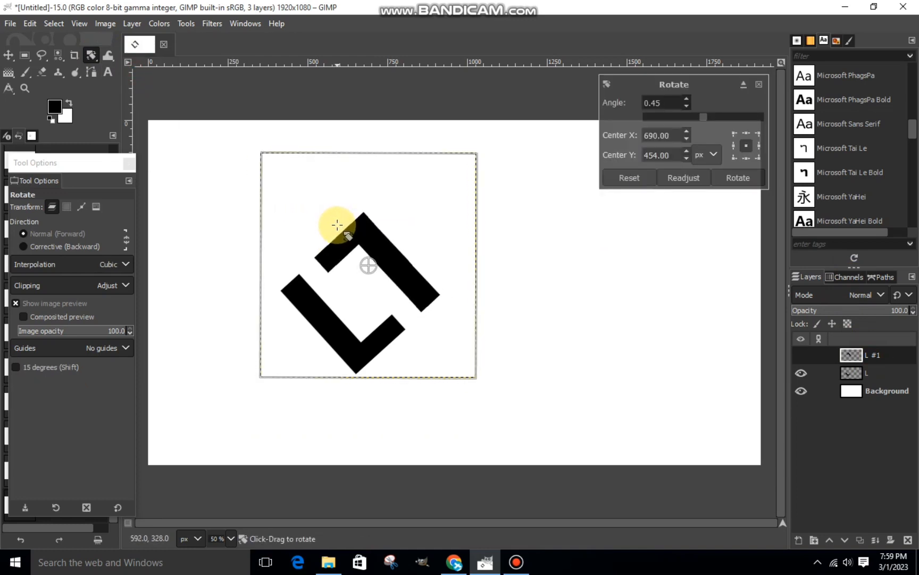
left_click(743, 179)
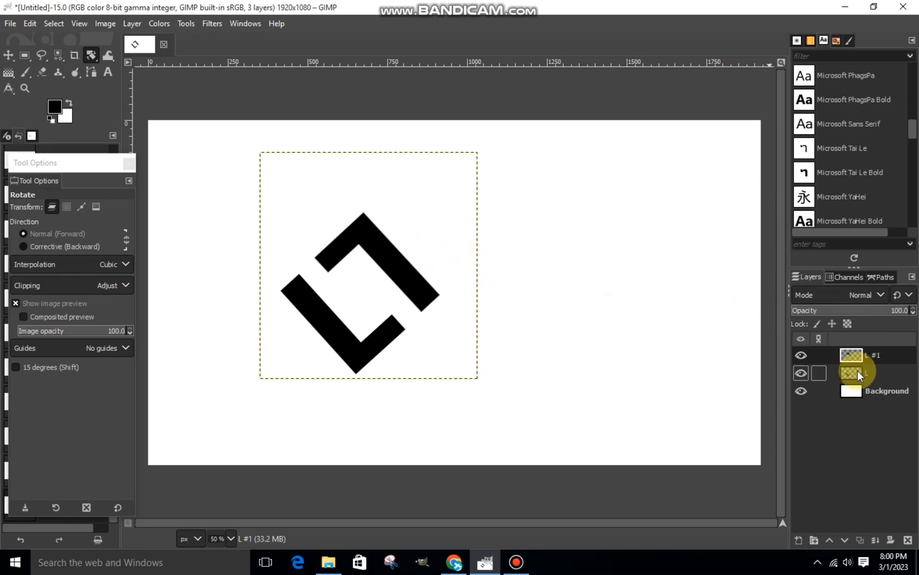
Add a new transparent layer and make a tall rectangular selection about 82 by 446 px in the empty area beside the logo.
left_click(816, 532)
key("Return")
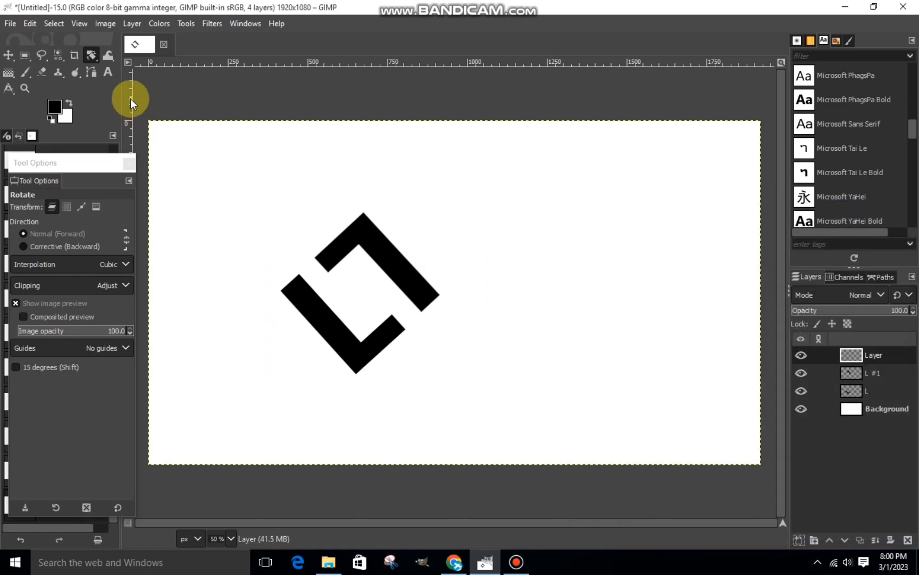
left_click(30, 53)
left_click_drag(564, 209, 589, 350)
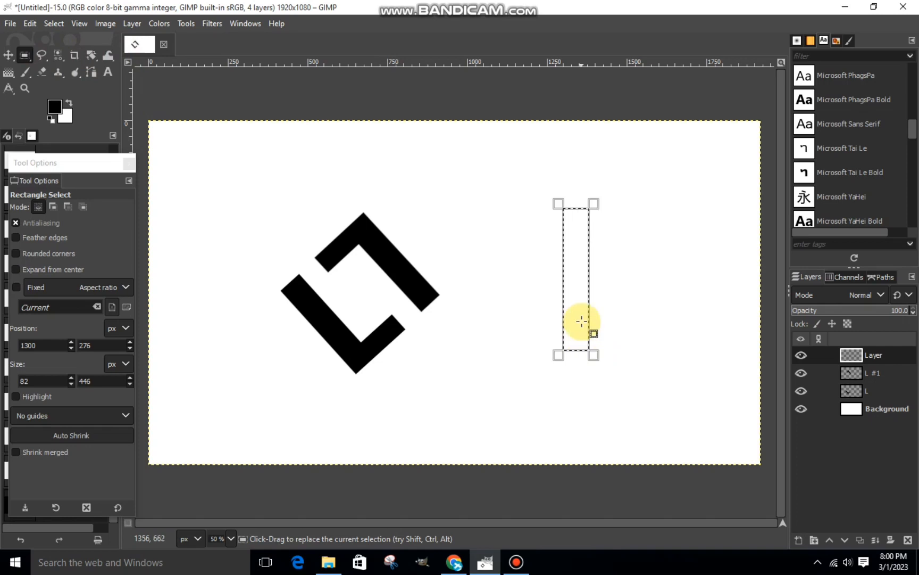
Try filling the rectangular selection at 80 px wide with the black foreground color, and undo the fill.
left_click(600, 244)
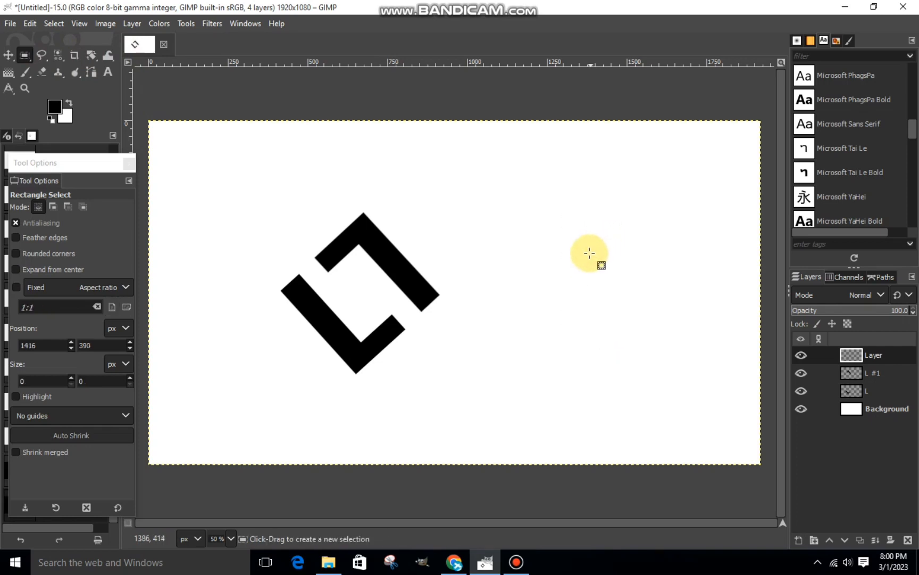
key("ctrl+z")
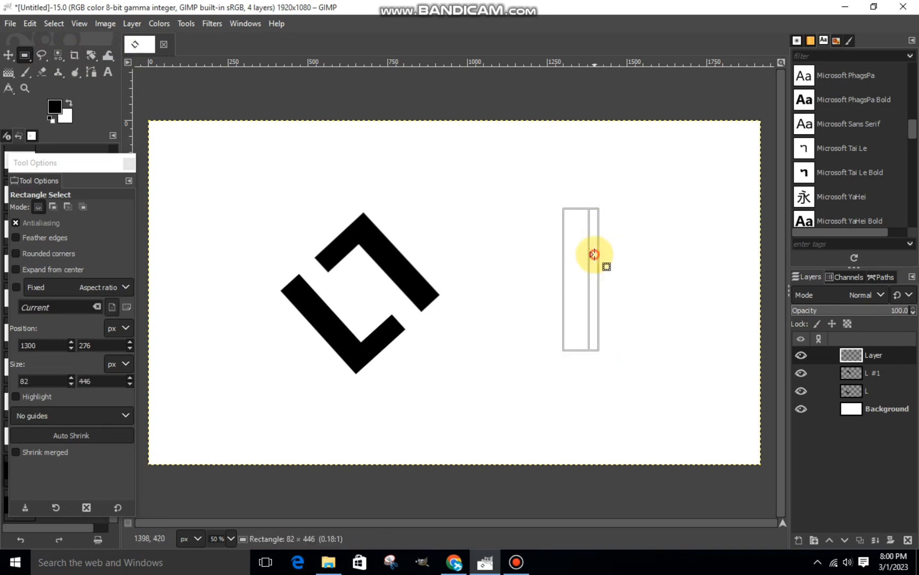
right_click(584, 262)
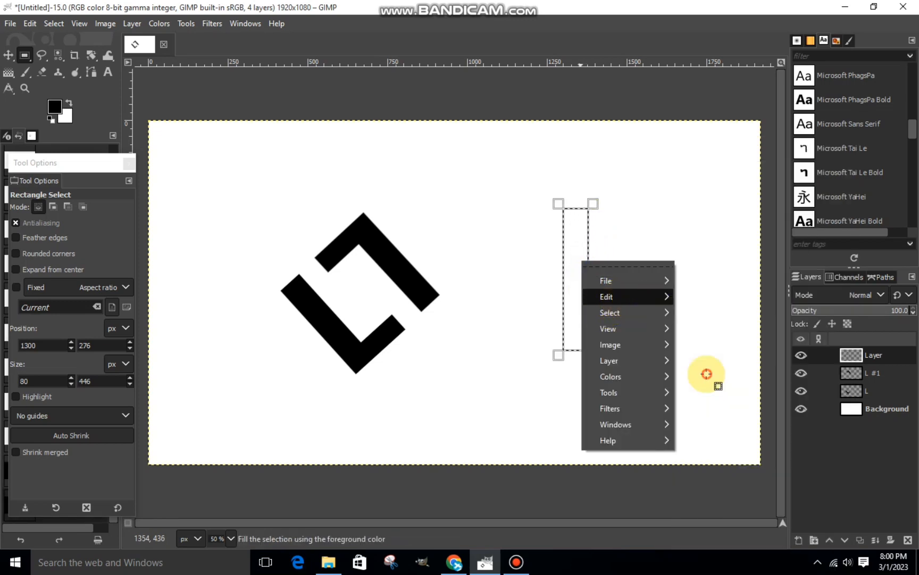
left_click(707, 373)
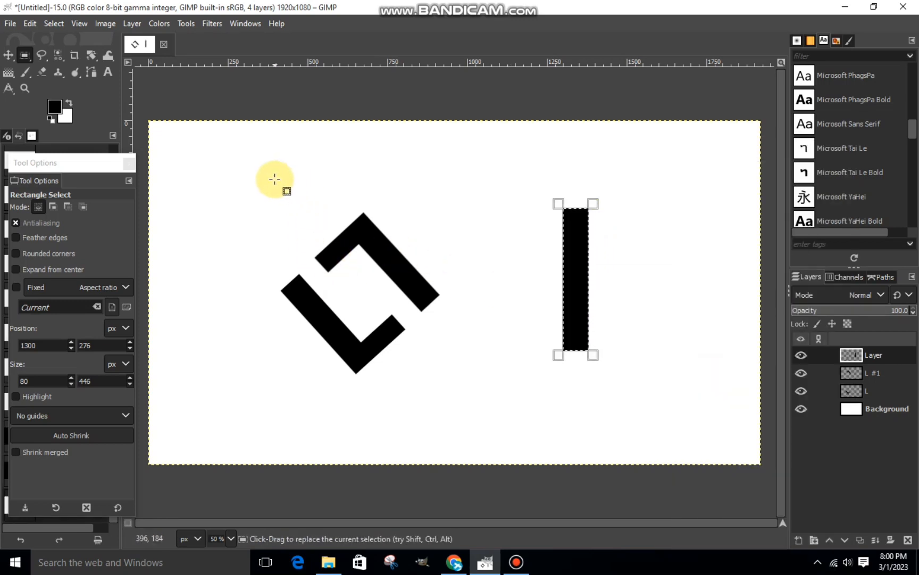
key("ctrl")
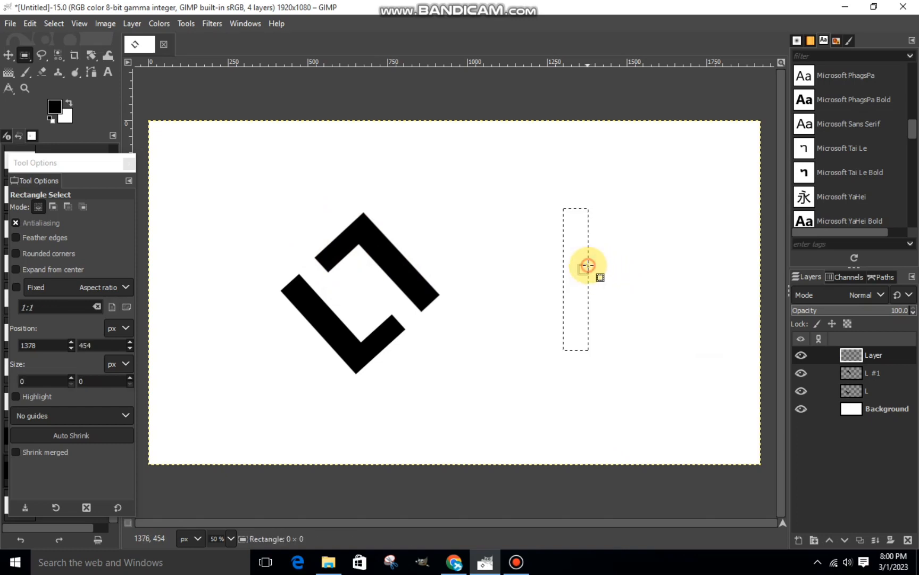
Narrow the rectangular selection to about 72 px and fill it with the black foreground color.
left_click(599, 268)
key("ctrl+z")
left_click(585, 269)
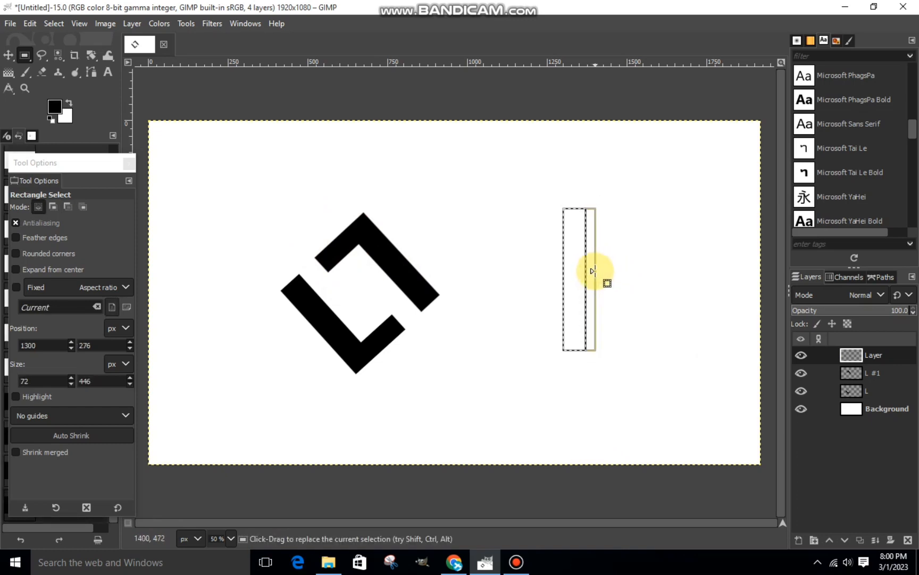
right_click(593, 271)
mouse_move(593, 314)
left_click(702, 378)
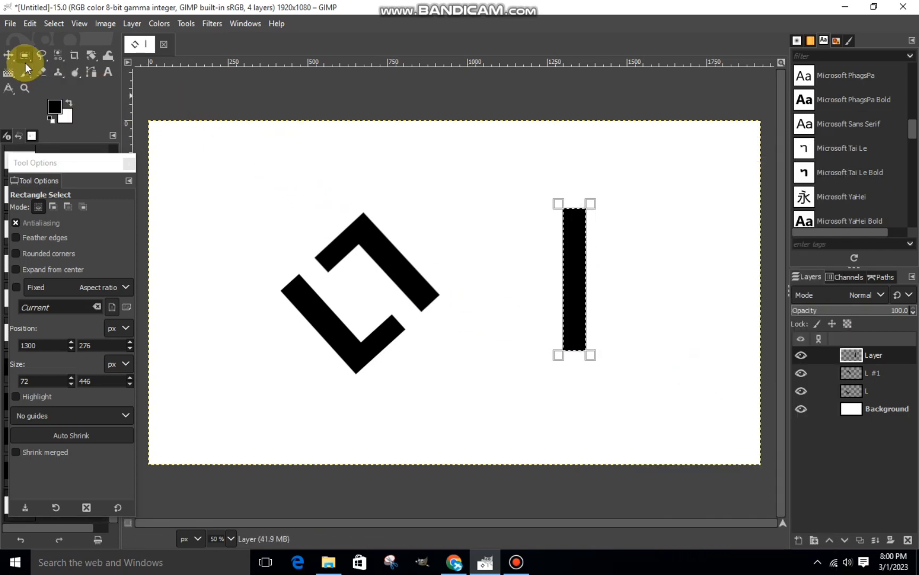
Move the black bar between the two L shapes using the Scale tool and anchor the floating selection to its layer.
left_click_drag(89, 58, 164, 89)
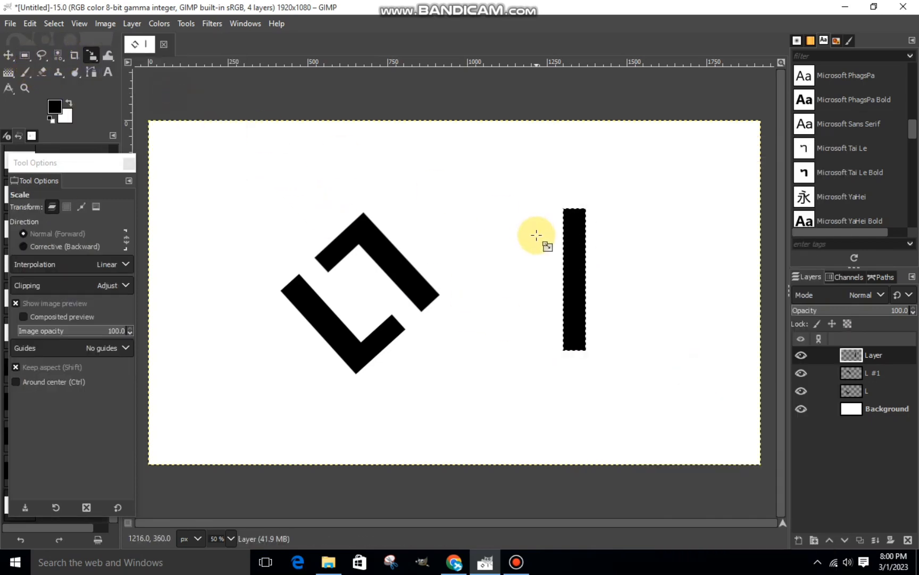
left_click(582, 274)
left_click_drag(575, 281, 360, 291)
left_click(725, 162)
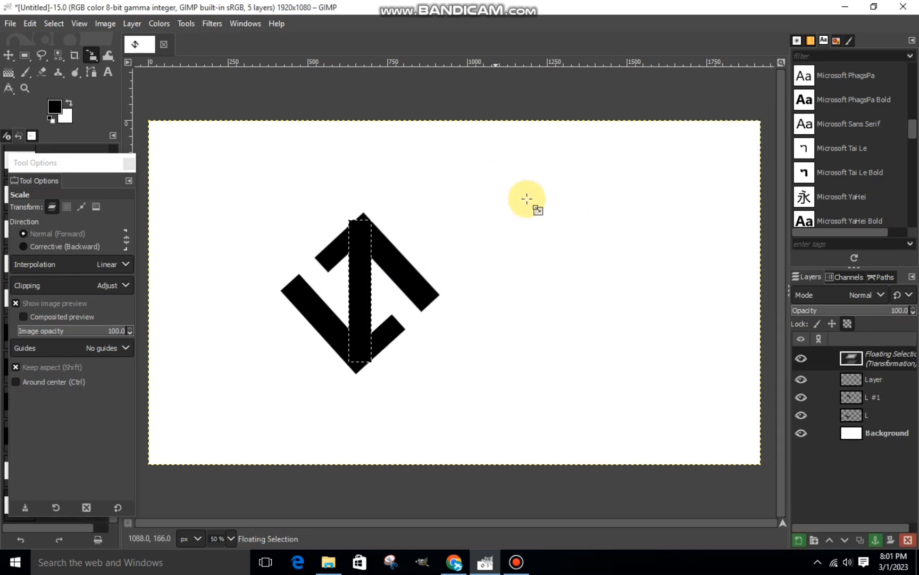
left_click_drag(91, 58, 118, 57)
left_click(879, 530)
left_click(876, 540)
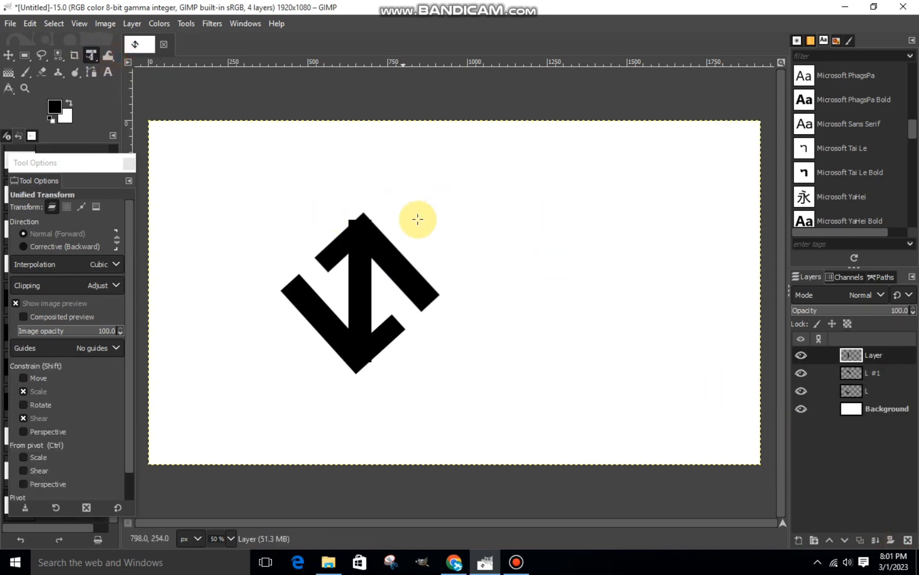
Rotate the vertical bar by about -0.21 degrees and convert the resulting floating selection into a new layer.
mouse_move(378, 206)
left_mouse_down()
mouse_move(347, 206)
mouse_move(364, 206)
left_mouse_up()
left_click_drag(91, 55, 123, 74)
left_click(342, 205)
left_click_drag(342, 206, 380, 211)
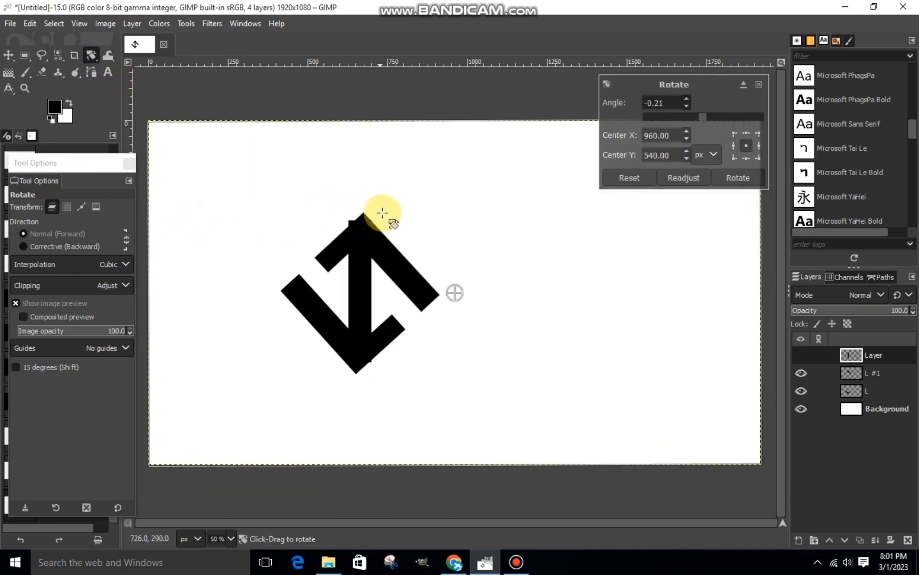
key("Return")
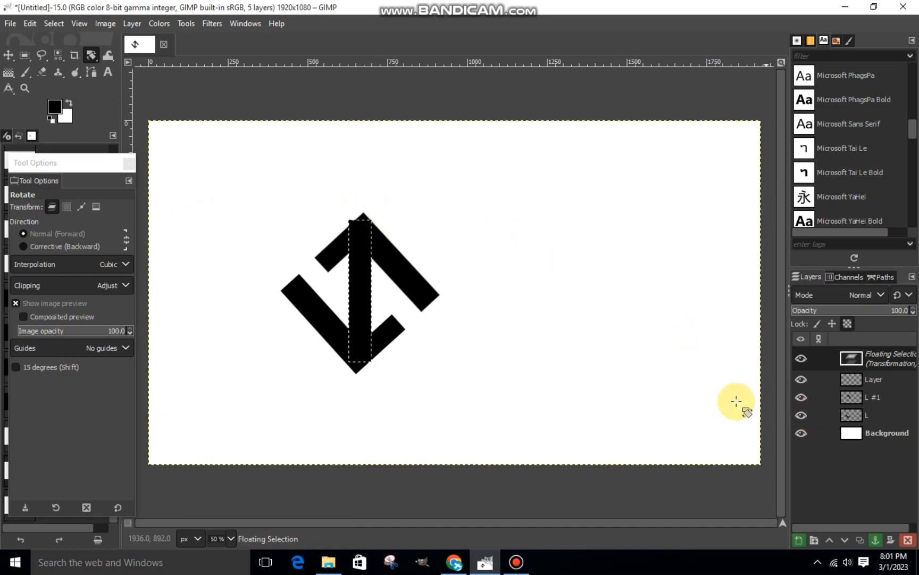
left_click(804, 539)
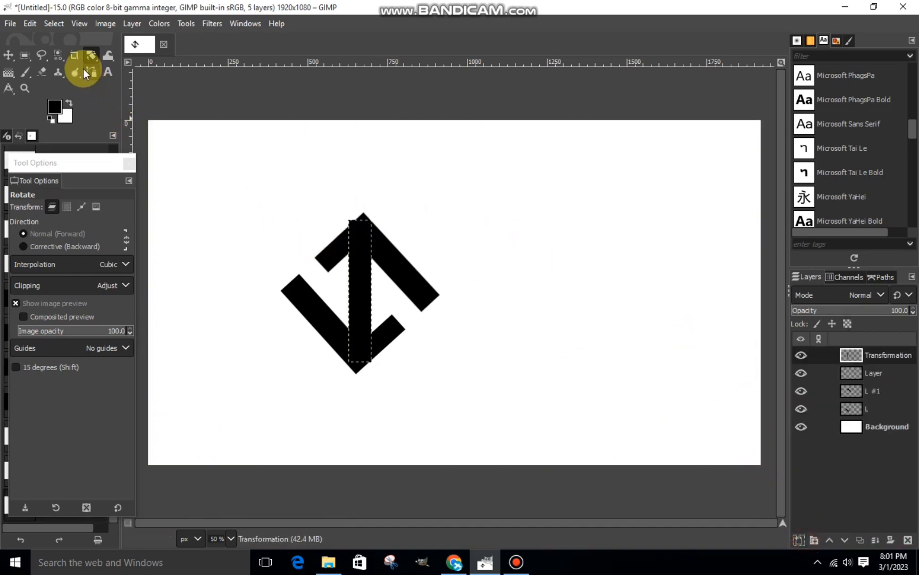
Rotate the bar by about -42.33 degrees, parallel to the long arms of the L shapes, and delete the empty layer beneath it.
left_click_drag(383, 238, 326, 241)
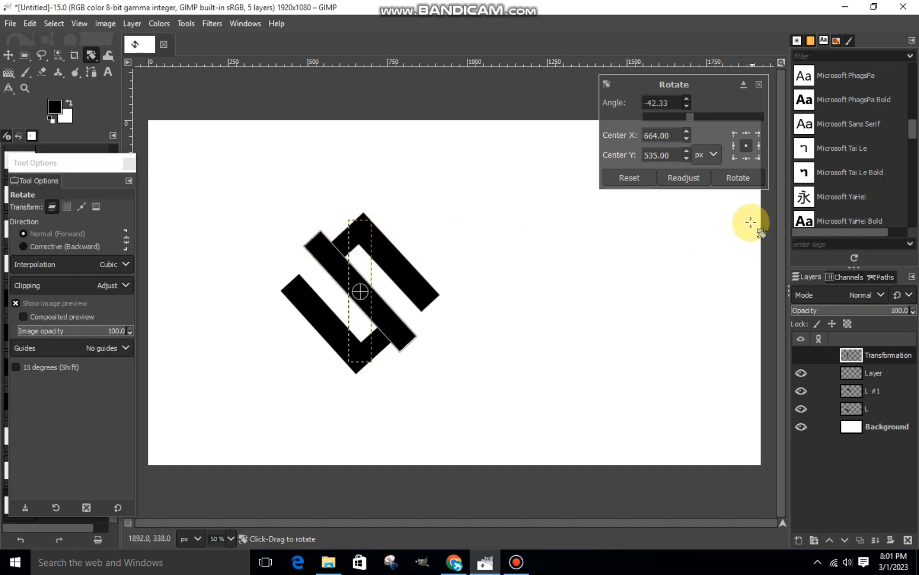
left_click(738, 179)
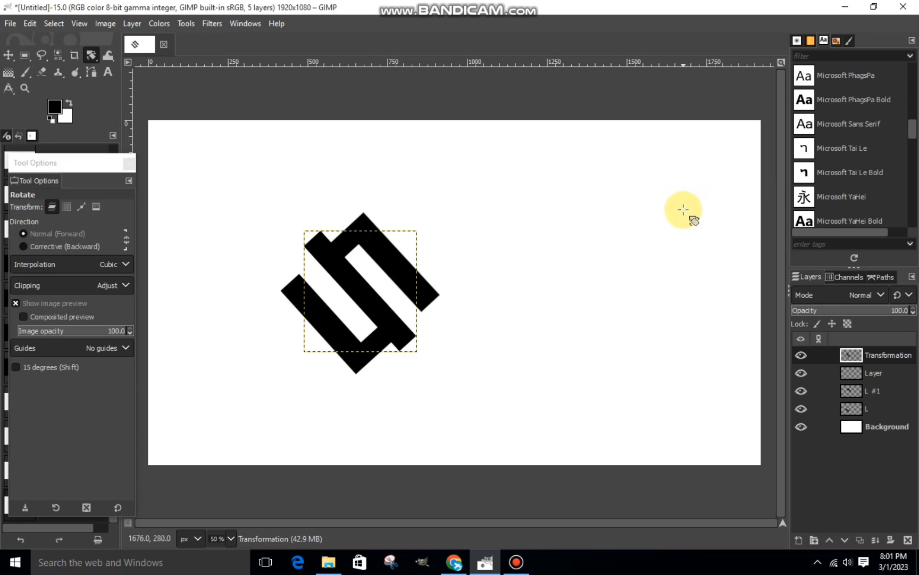
left_click(864, 372)
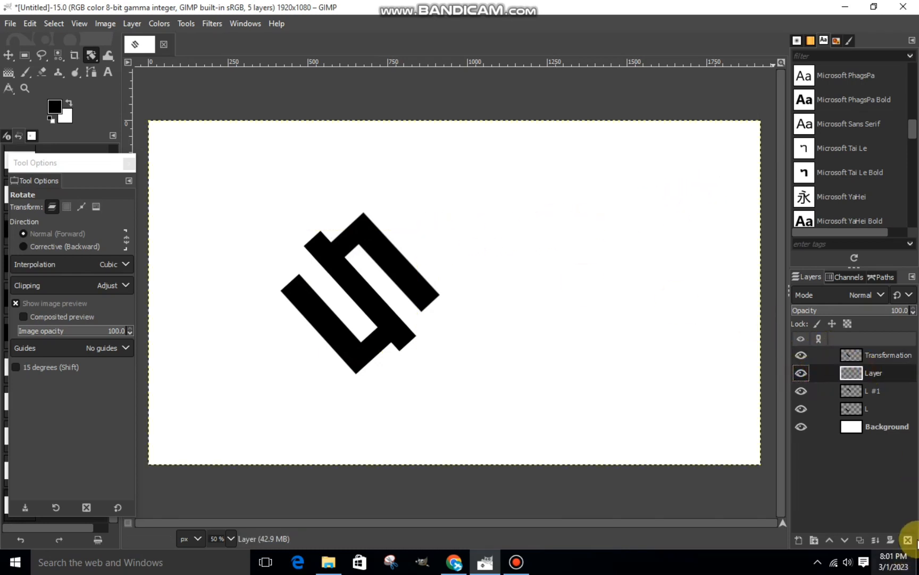
left_click(908, 540)
Lower the bar layer's opacity to 57.8 and cut away the bar's upper end protruding beyond the upper L with Free Select.
left_click(856, 355)
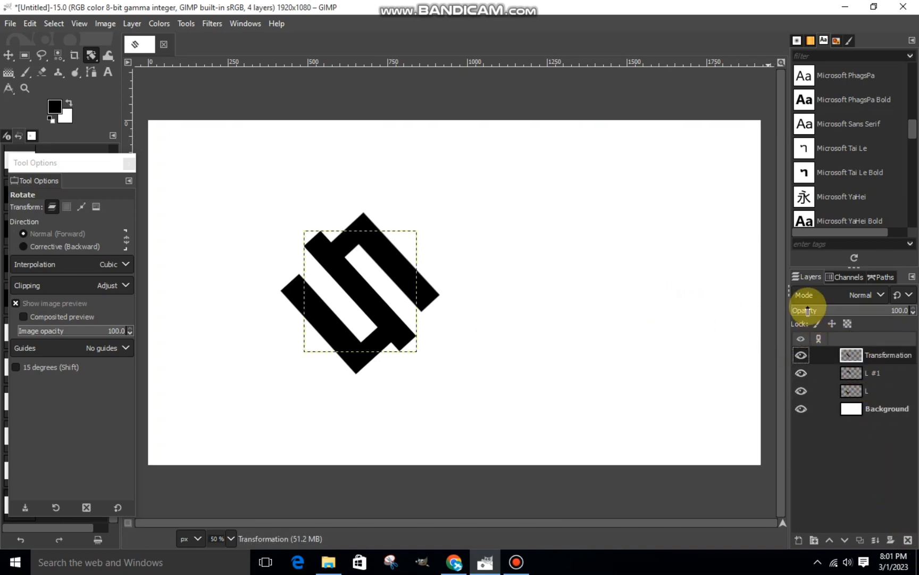
left_click(860, 311)
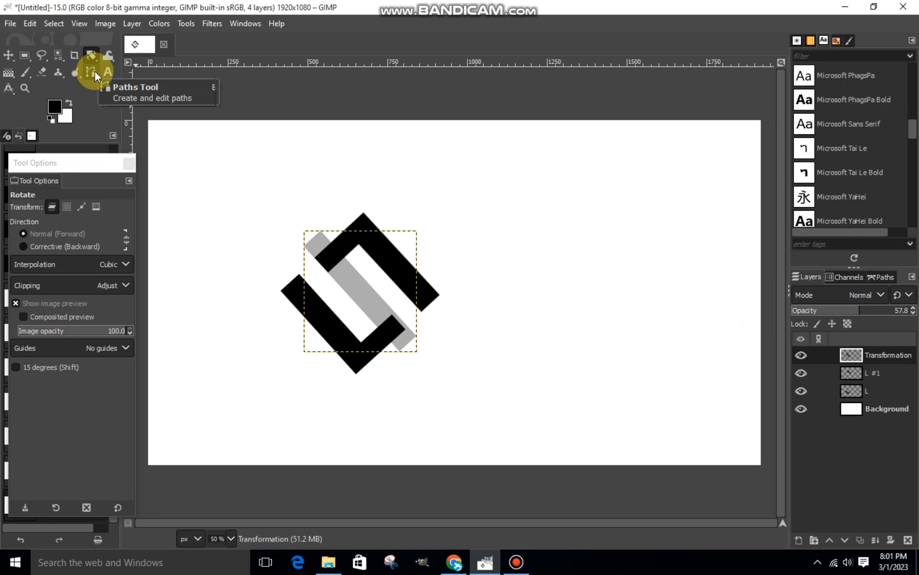
left_click(41, 55)
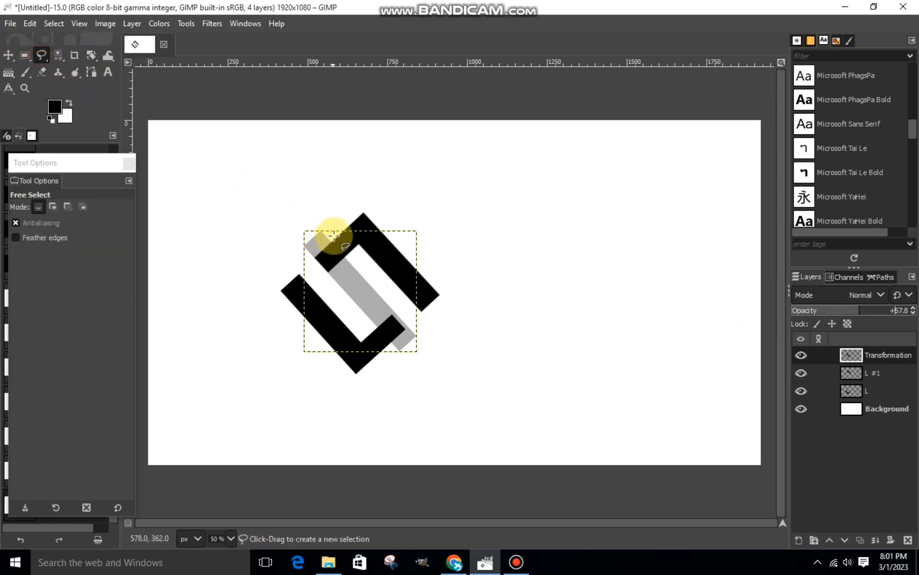
scroll(333, 236, "up", 3)
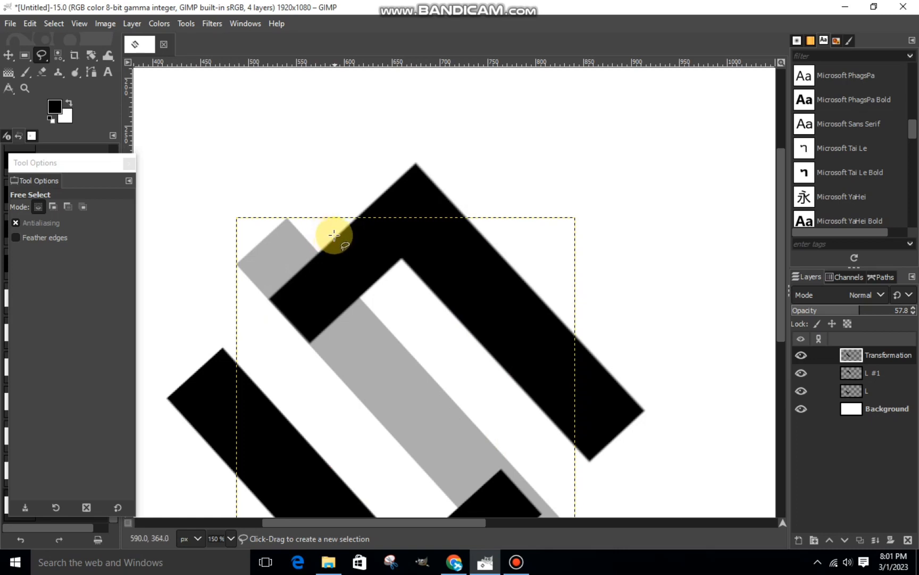
left_click(333, 235)
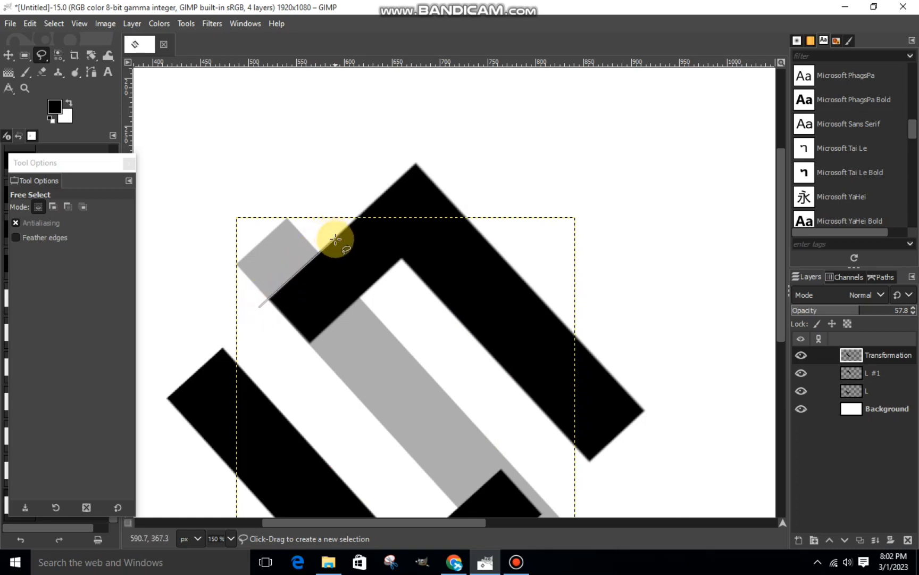
left_click(194, 225)
left_click(288, 178)
left_click(334, 236)
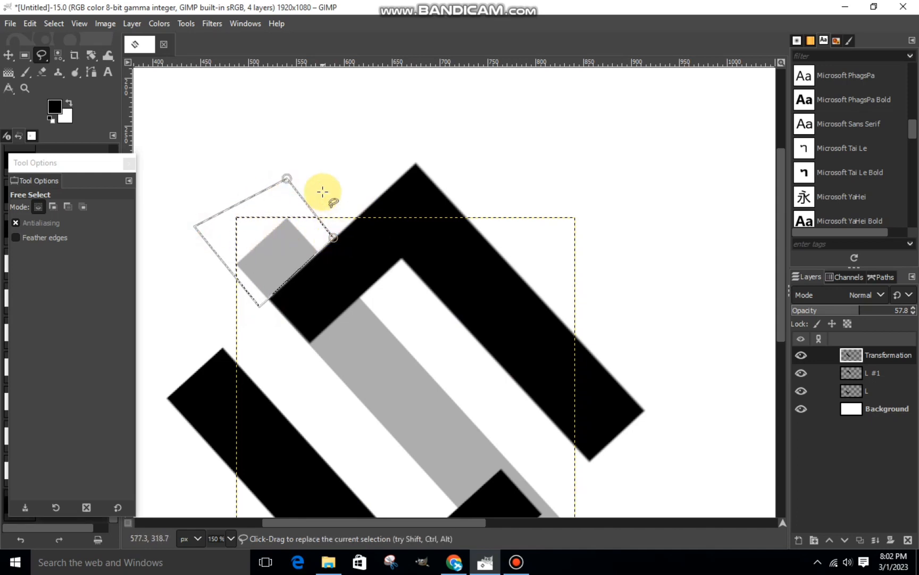
scroll(290, 280, "up", 3, "ctrl")
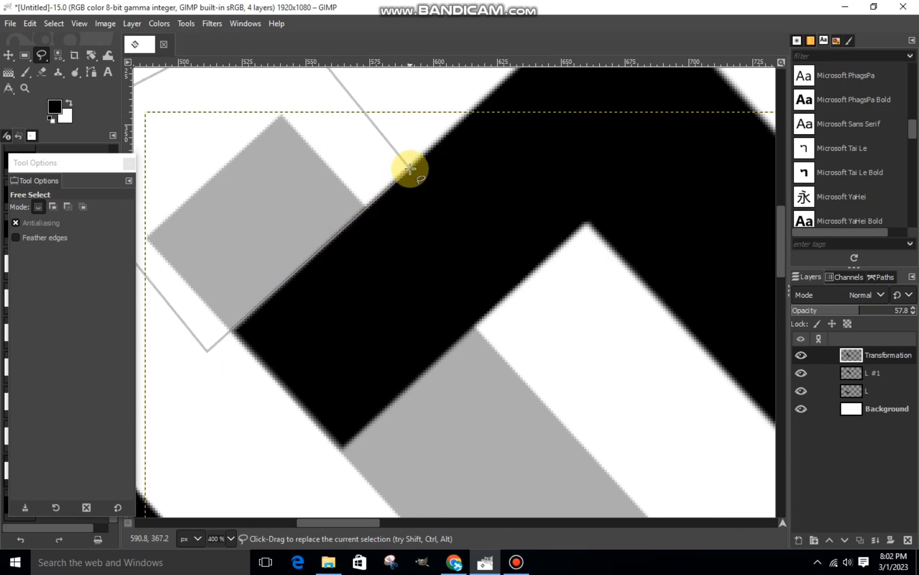
left_click_drag(207, 351, 211, 353)
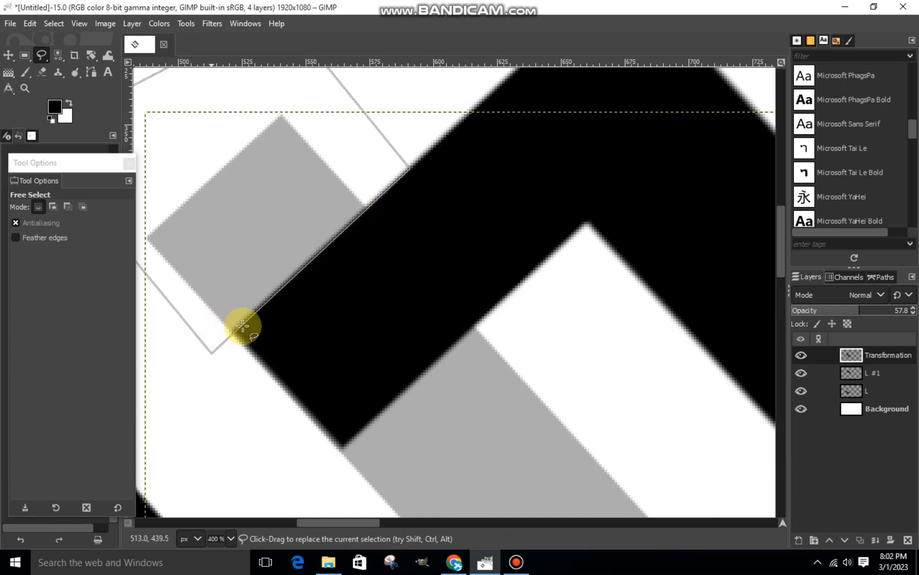
right_click(273, 237)
mouse_move(299, 269)
left_click(415, 208)
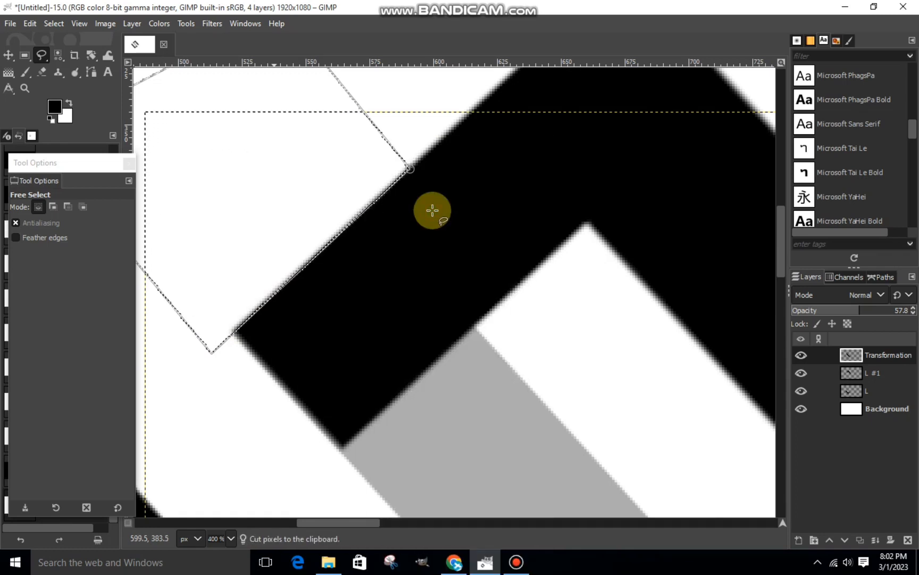
Outline the bar's lower end protruding past the lower L's short arm with Free Select and cut it away.
scroll(432, 210, "down", 5, "ctrl")
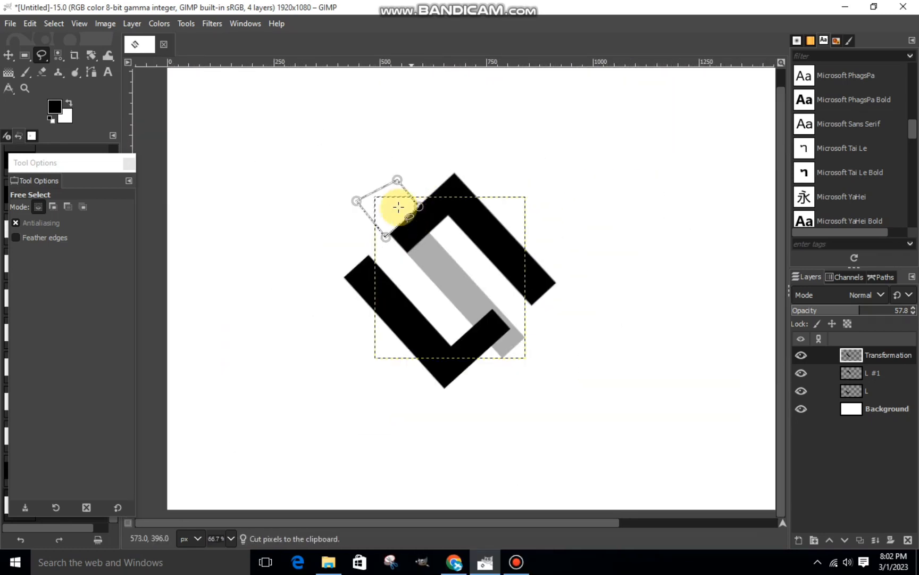
scroll(529, 349, "up", 3, "ctrl")
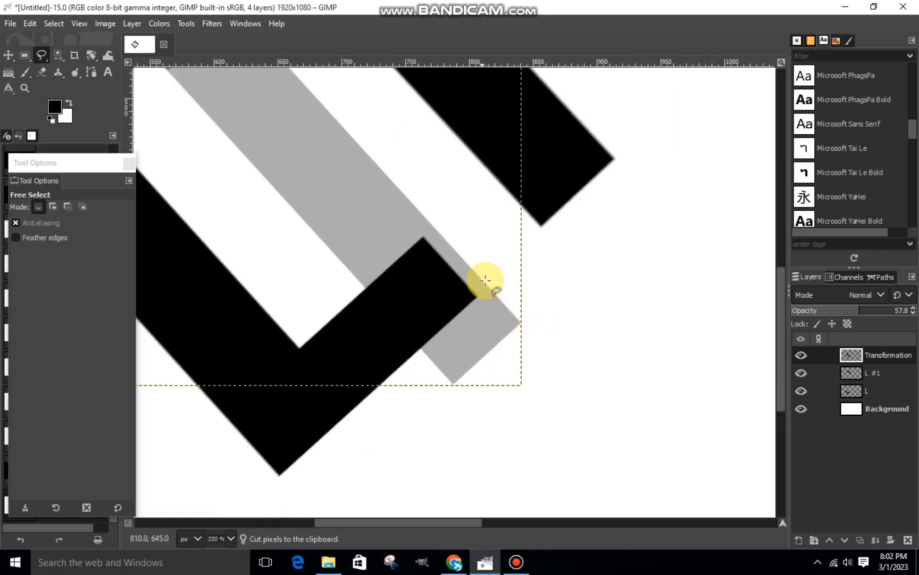
scroll(485, 280, "up", 1, "ctrl")
left_click(478, 287)
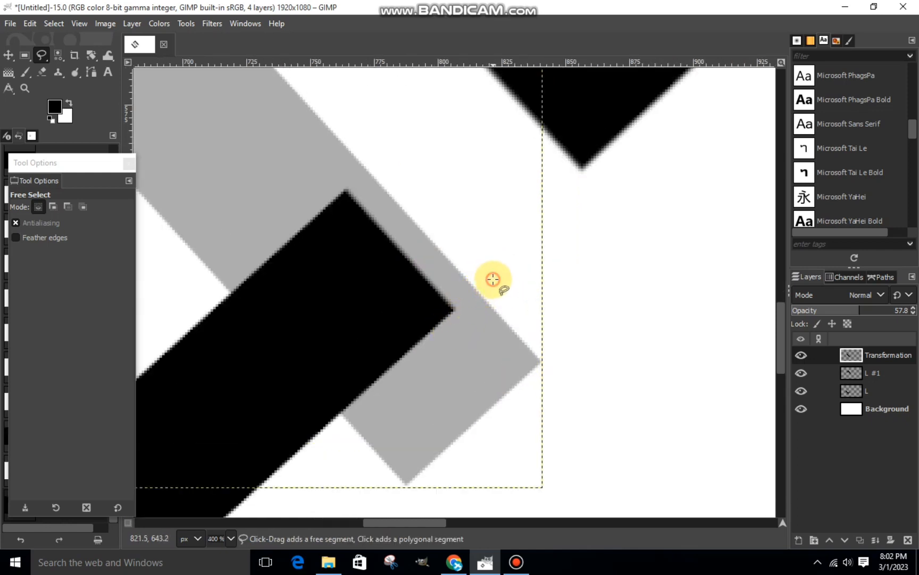
left_click(492, 278)
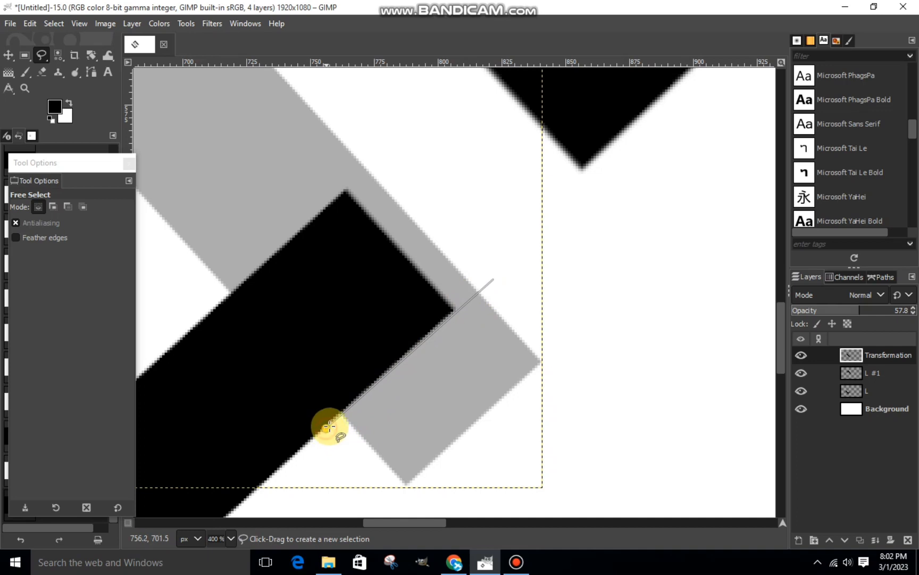
left_click(329, 425)
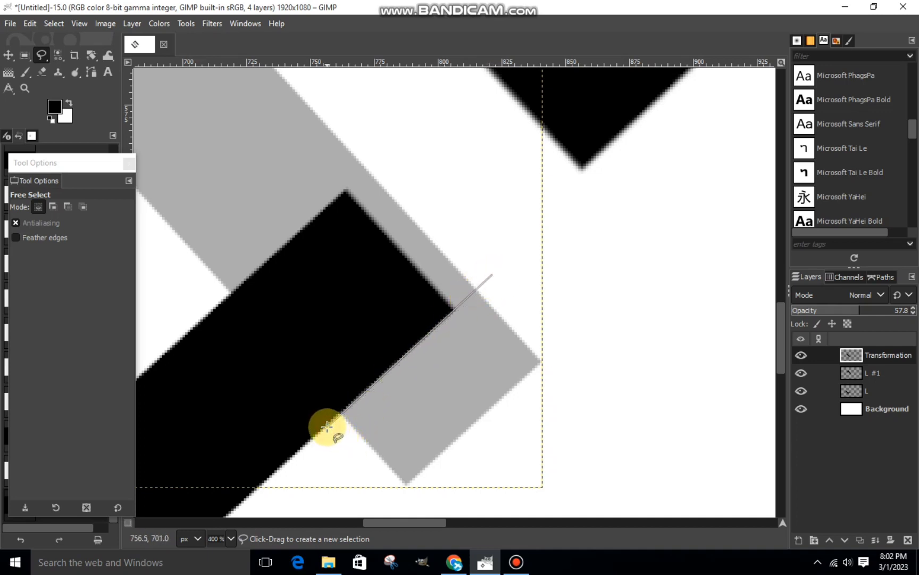
left_click(407, 502)
left_click(566, 354)
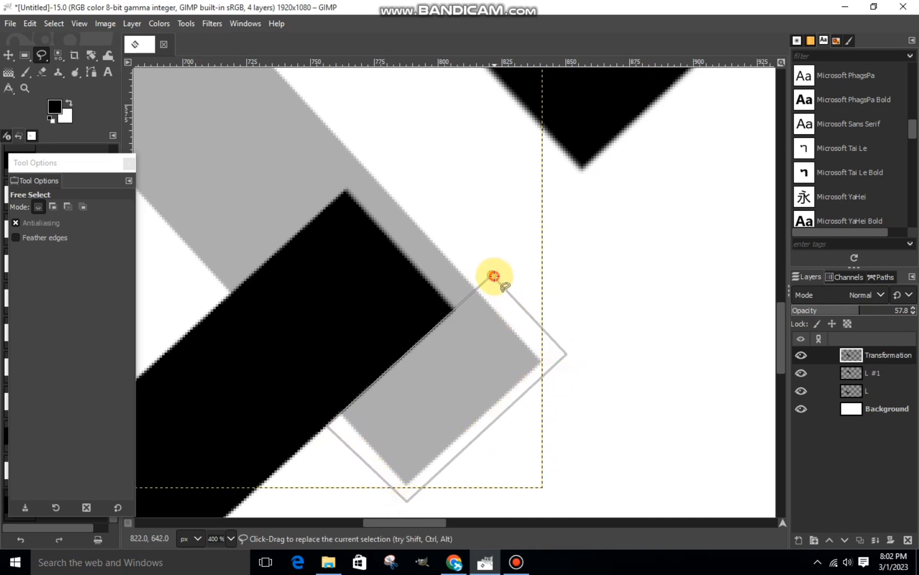
left_click(494, 276)
right_click(506, 315)
mouse_move(536, 355)
left_click(630, 208)
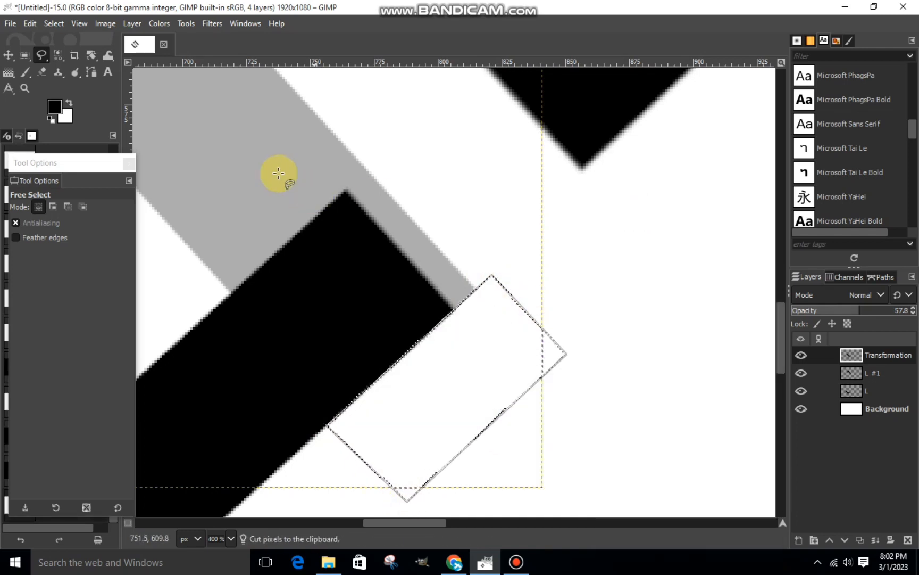
Clear the selection and restore the bar layer's opacity to 100.
left_click(50, 23)
left_click(63, 72)
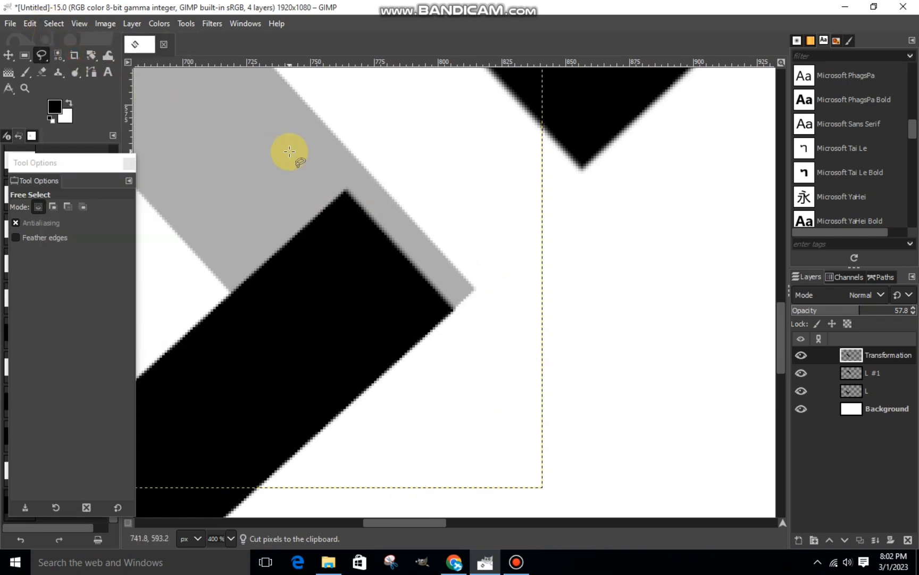
scroll(289, 151, "down", 6)
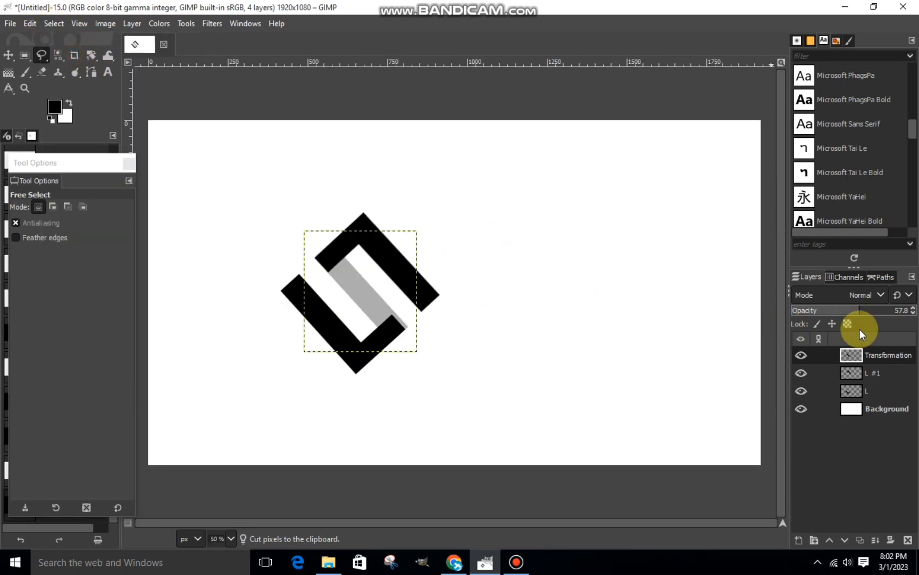
left_click_drag(903, 310, 915, 309)
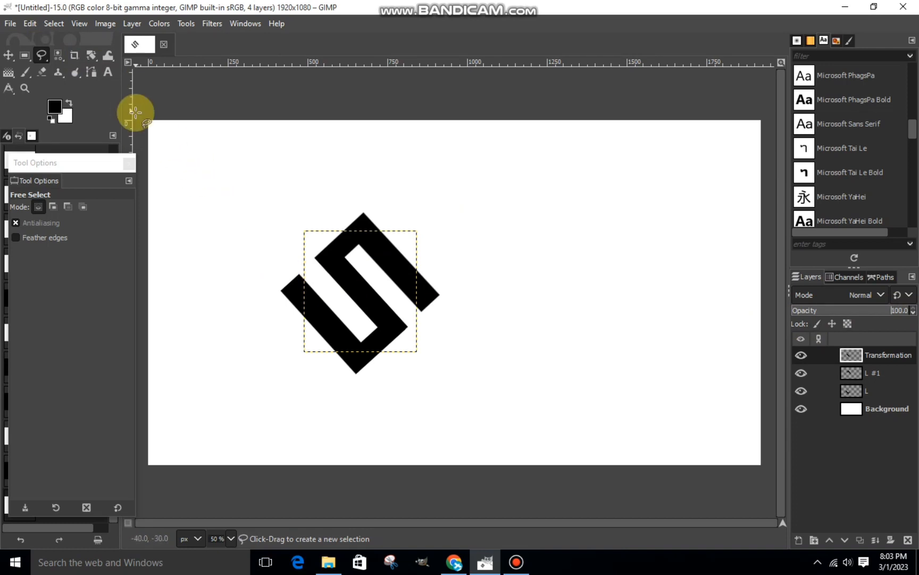
Cut a narrow slanted gap across the middle of the diagonal bar with Free Select and clear the selection.
scroll(372, 273, "up", 2)
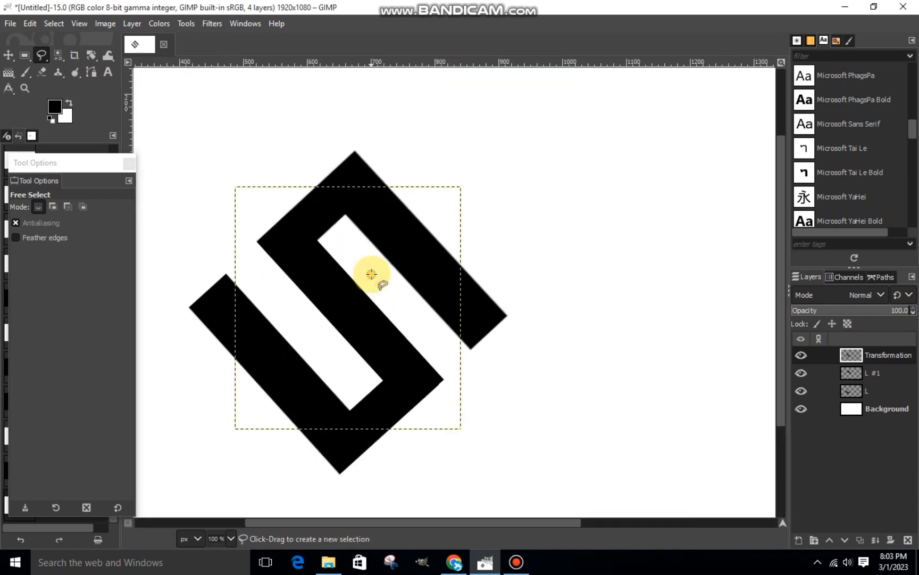
left_click(372, 273)
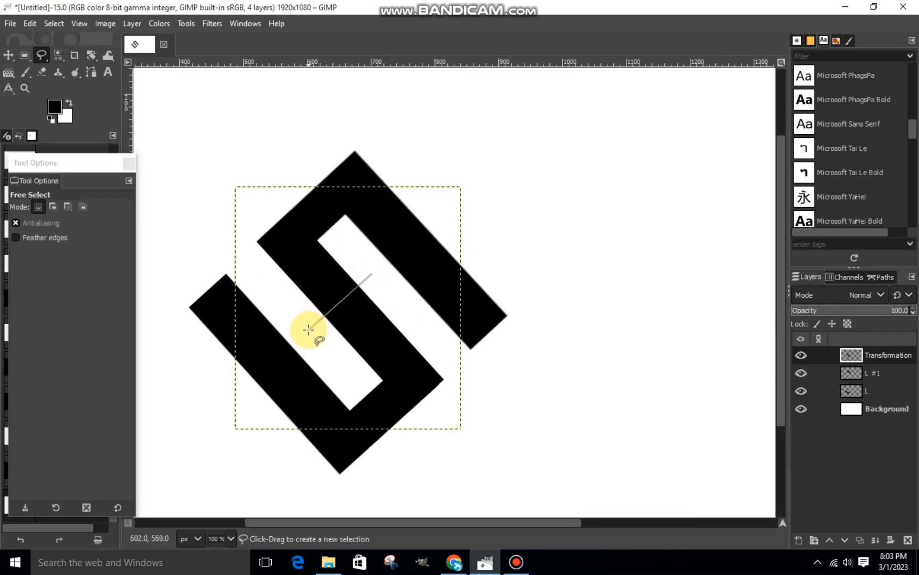
left_click(309, 329)
left_click(331, 350)
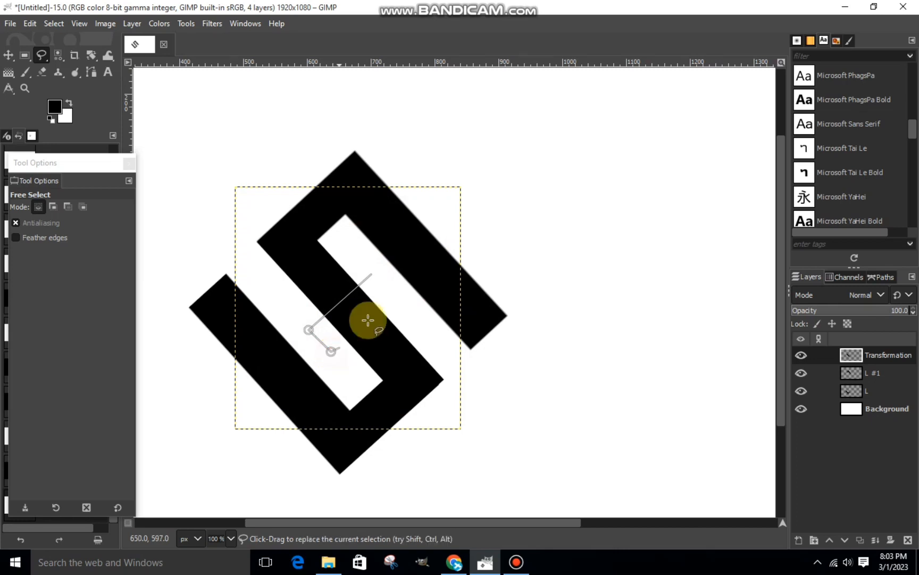
left_click(395, 294)
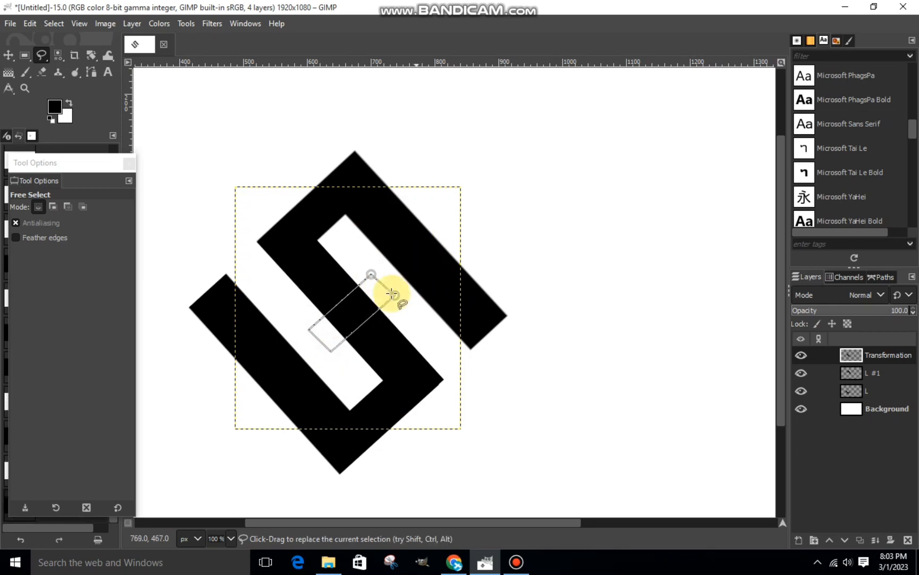
left_click(371, 275)
right_click(366, 315)
mouse_move(426, 290)
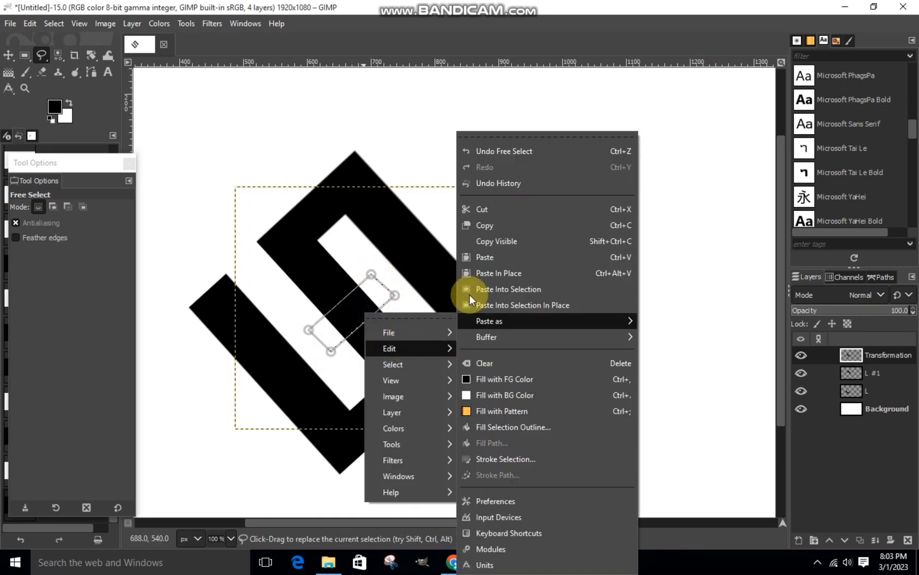
left_click(482, 207)
left_click(54, 24)
left_click(70, 53)
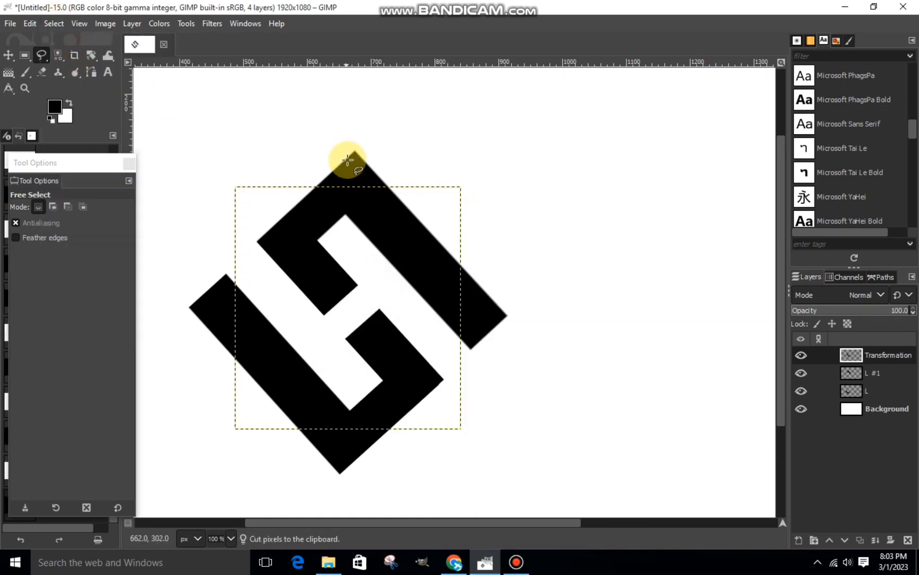
Merge the bar layer down through the L #1 layer into the L layer, keeping the background separate.
scroll(348, 160, "down", 2)
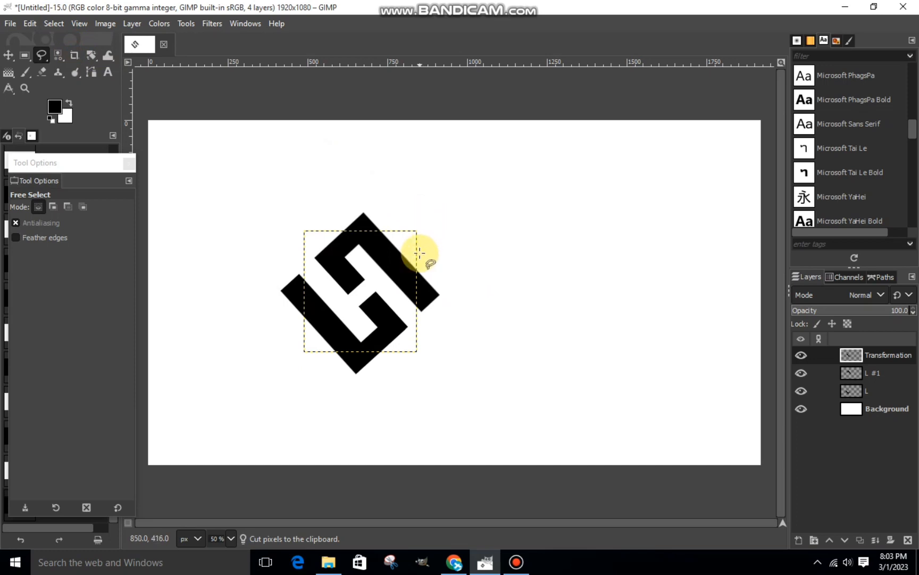
scroll(412, 277, "down", 1)
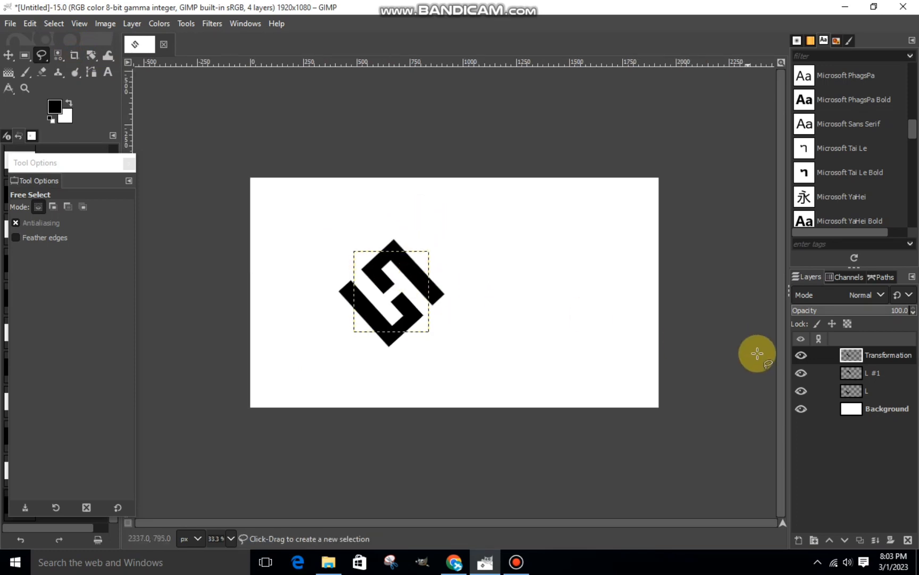
left_click(860, 407)
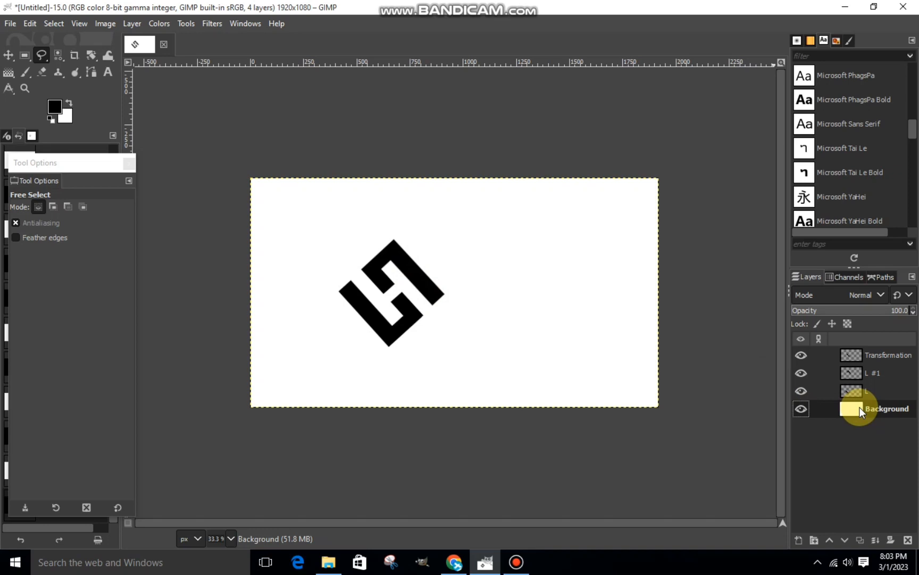
left_click(862, 354)
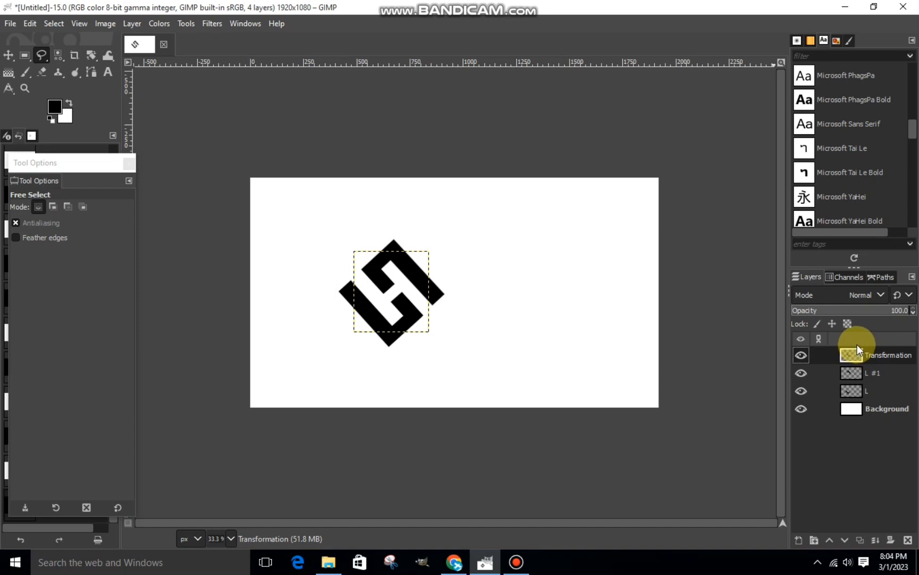
right_click(865, 355)
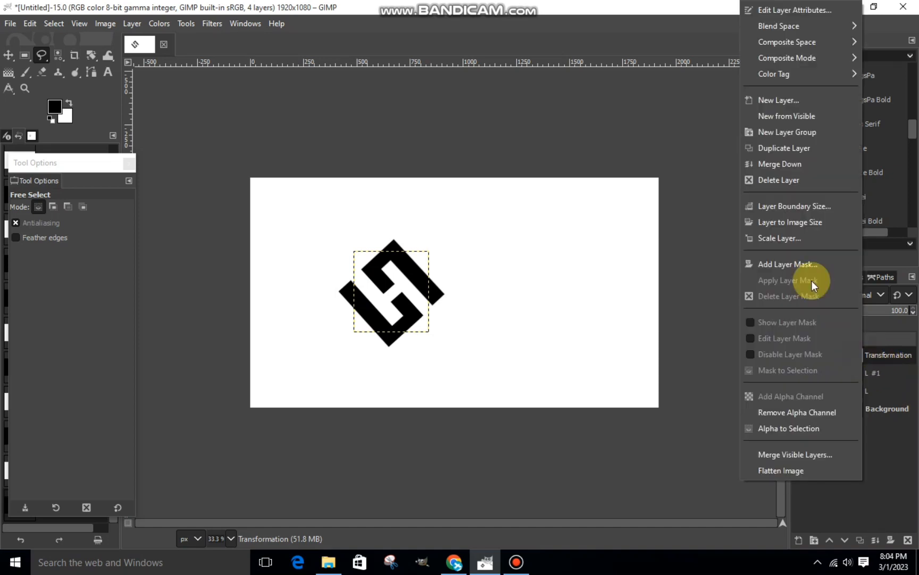
left_click(780, 163)
right_click(853, 351)
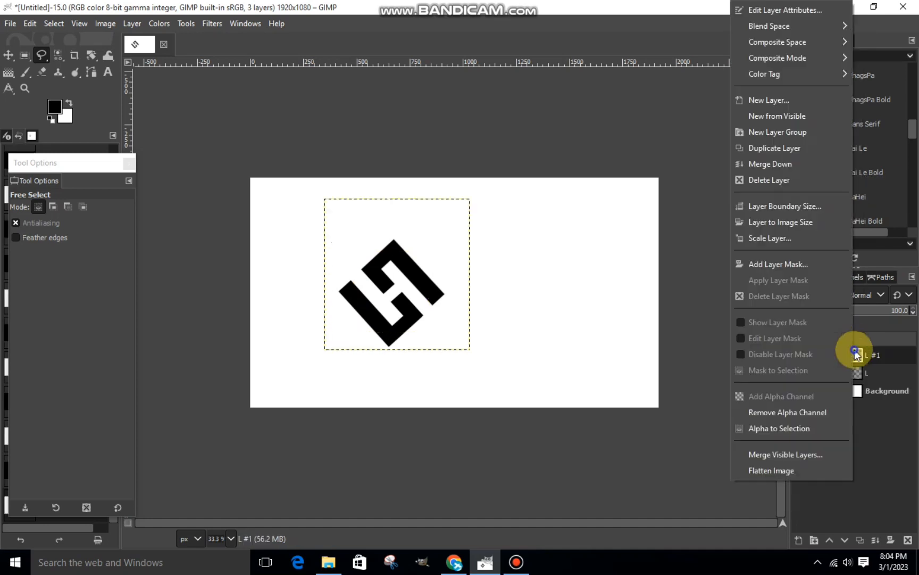
left_click(787, 165)
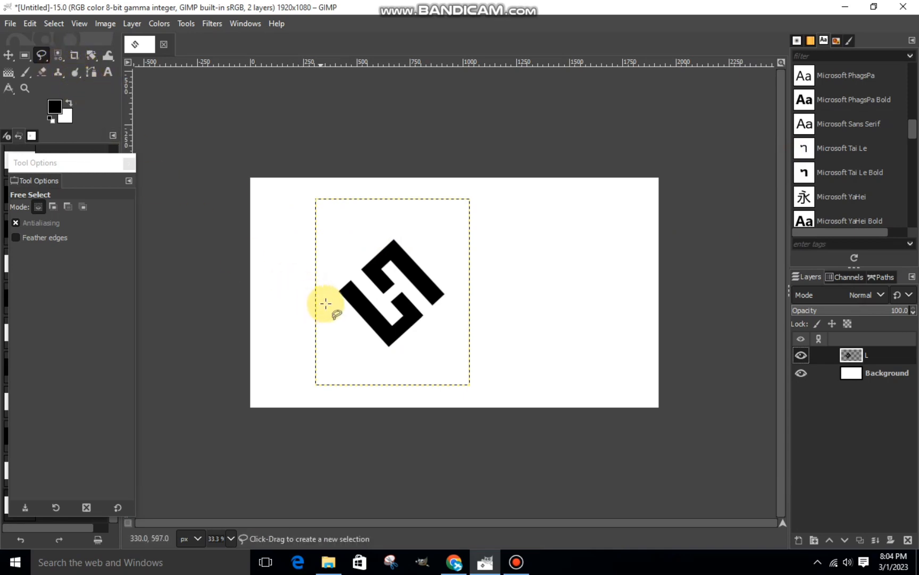
Cut a narrow strip from the outer edge of the lower L's long arm with Free Select, leaving its ends, and clear the selection.
scroll(328, 304, "up", 4, "ctrl")
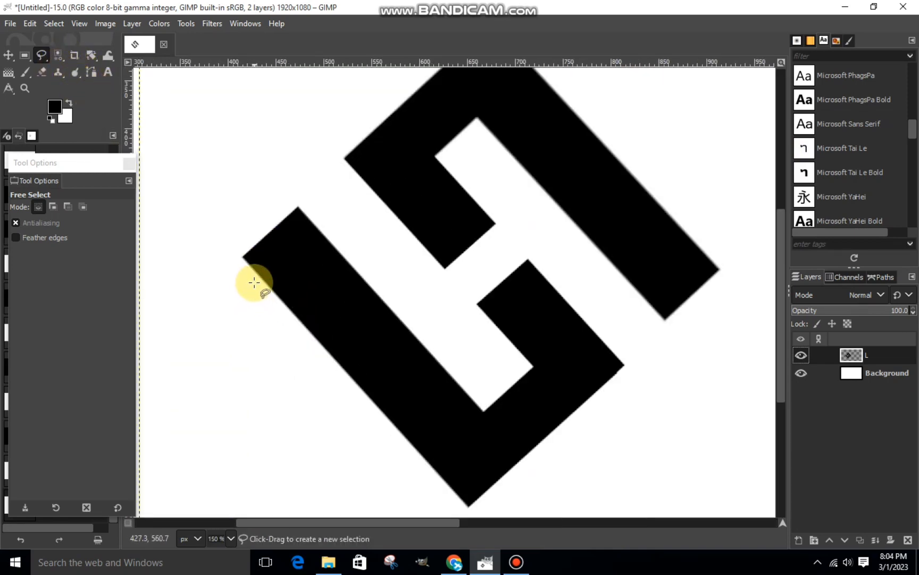
left_click(256, 283)
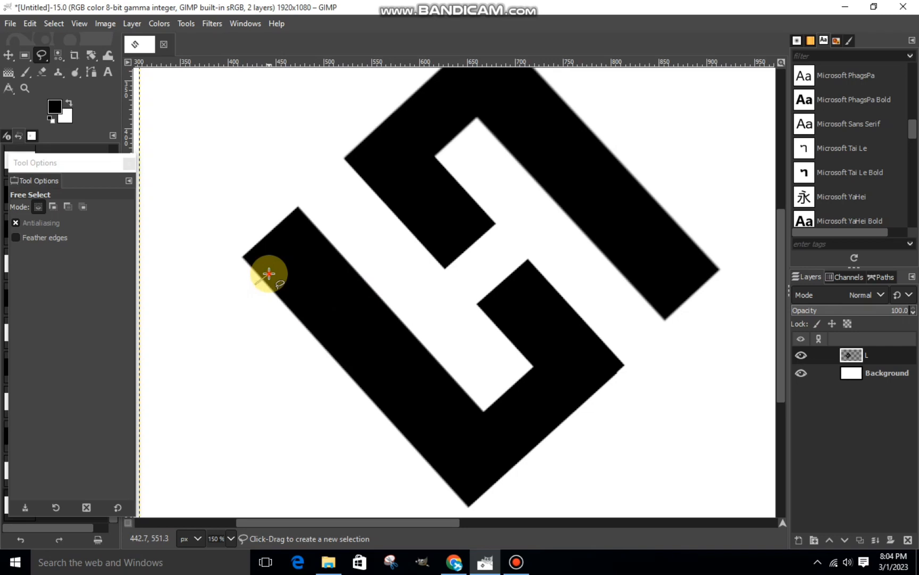
left_click(269, 274)
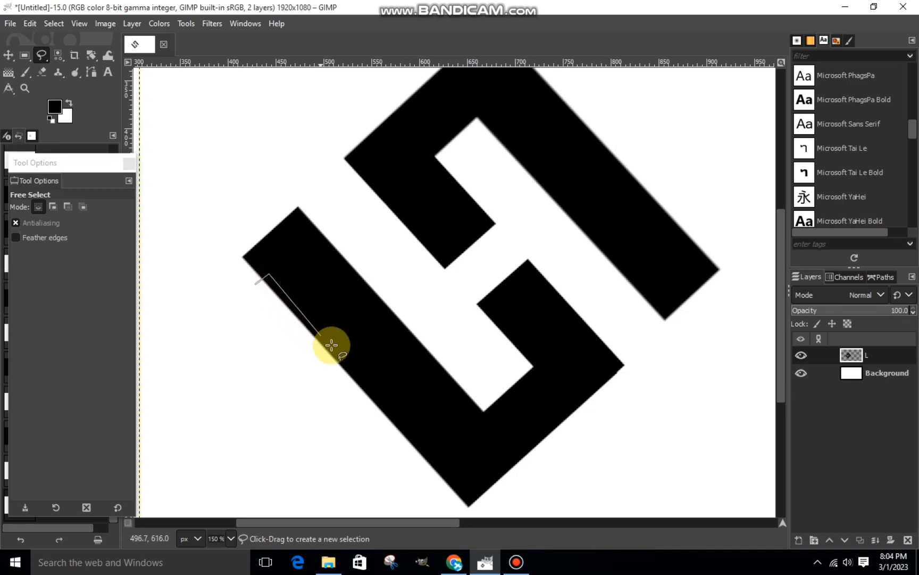
left_click(438, 486)
left_click(256, 284)
right_click(310, 327)
mouse_move(337, 365)
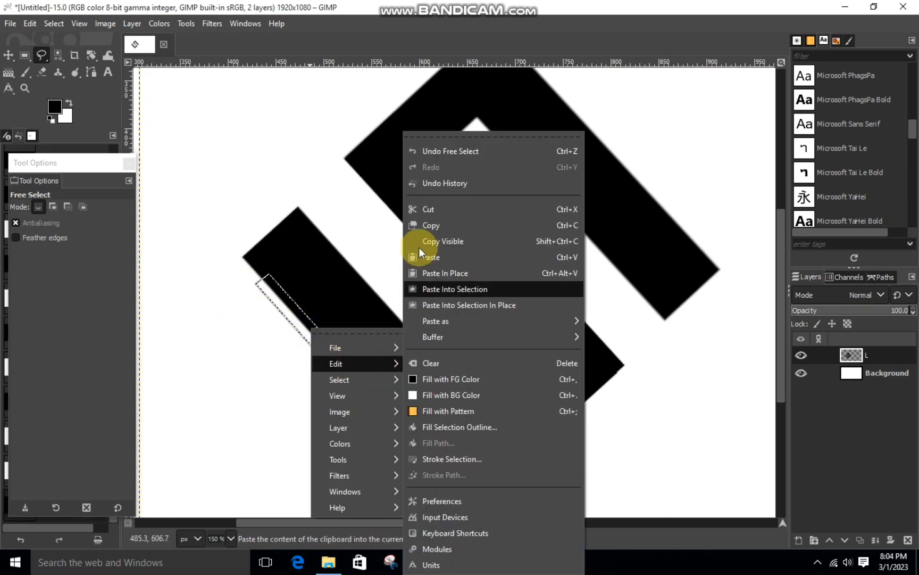
left_click(442, 209)
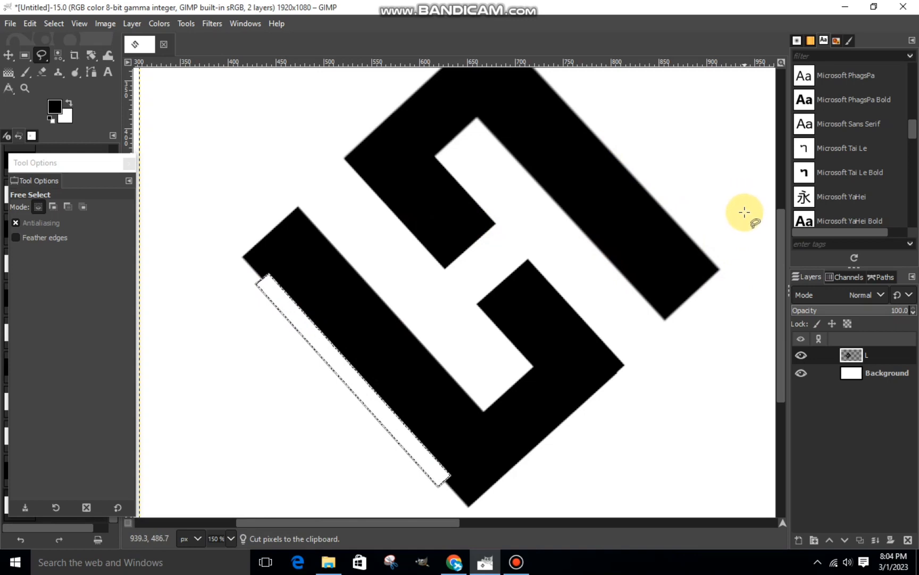
key("ctrl+shift+a")
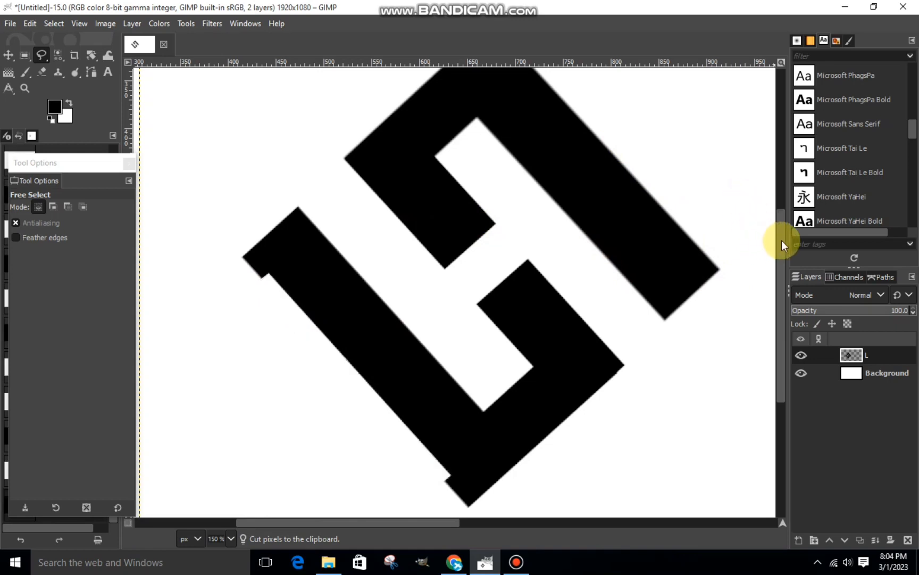
Cut a matching narrow strip from the outer edge of the upper L's long arm with Free Select and clear the selection.
left_click_drag(782, 244, 777, 210)
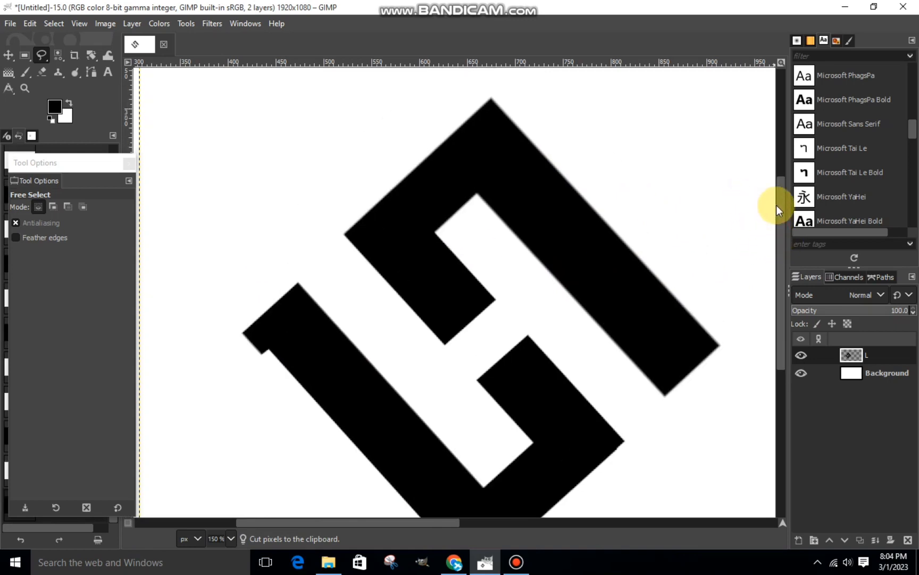
left_click(522, 124)
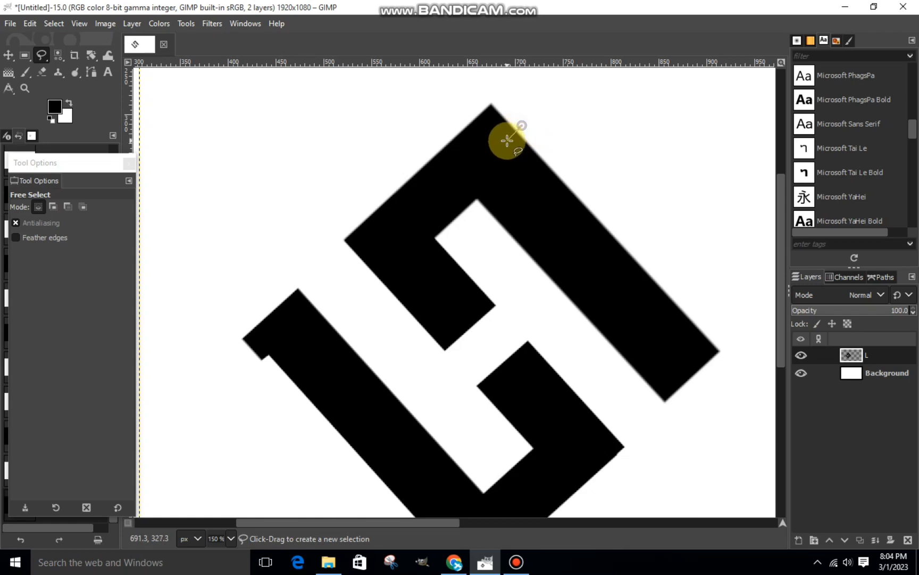
left_click(508, 140)
left_click(688, 332)
left_click(704, 317)
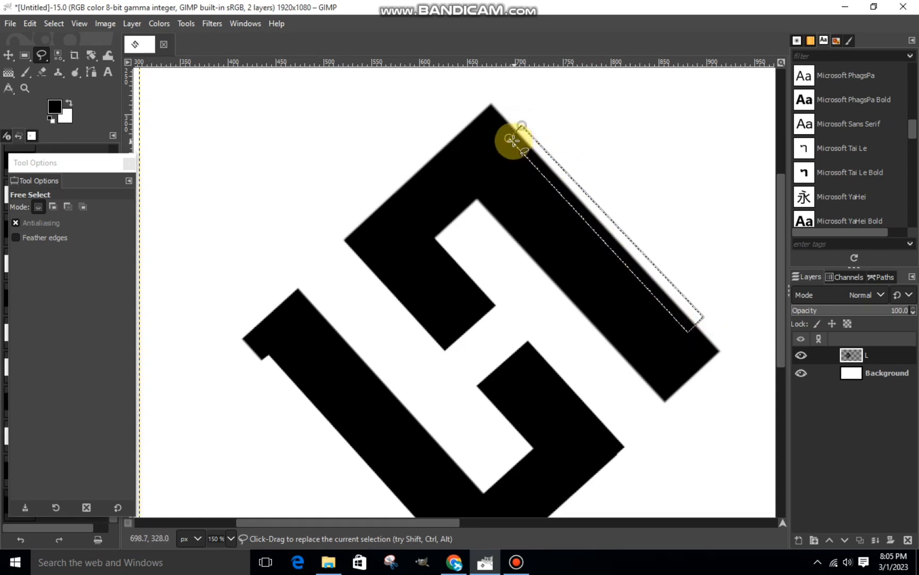
left_click(511, 139)
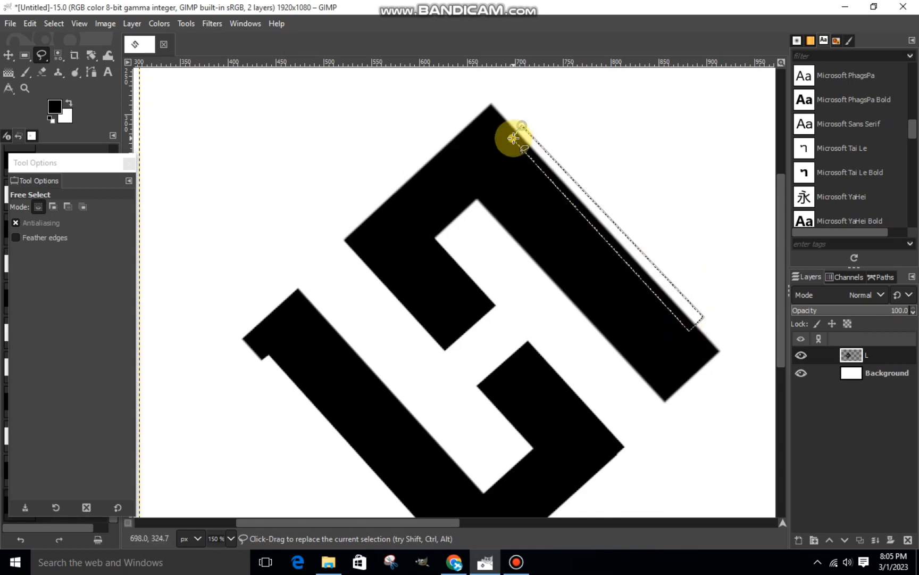
right_click(595, 184)
mouse_move(616, 213)
left_click(713, 207)
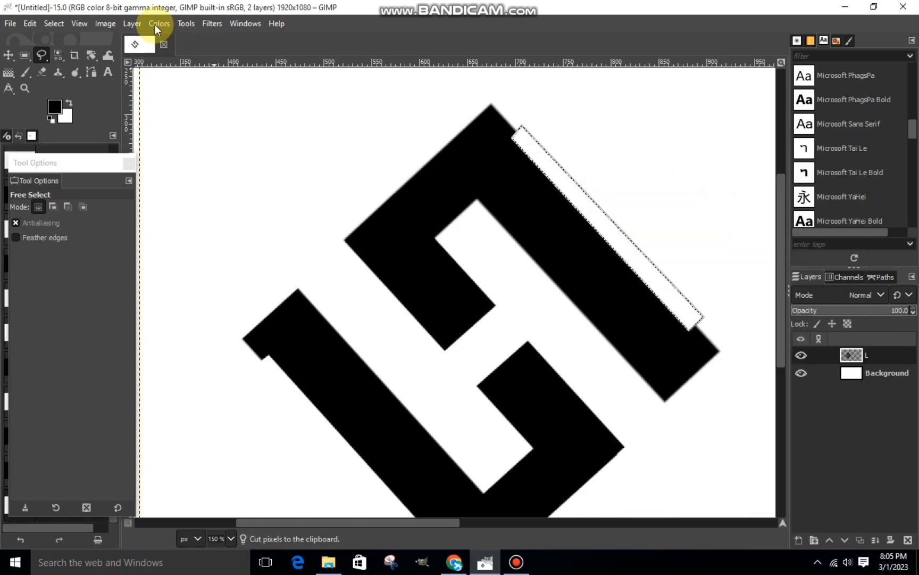
left_click(53, 24)
left_click(136, 59)
Move the logo layer closer to the canvas centre with the Scale tool, keeping its size at 724 x 876.
scroll(363, 118, "down", 3)
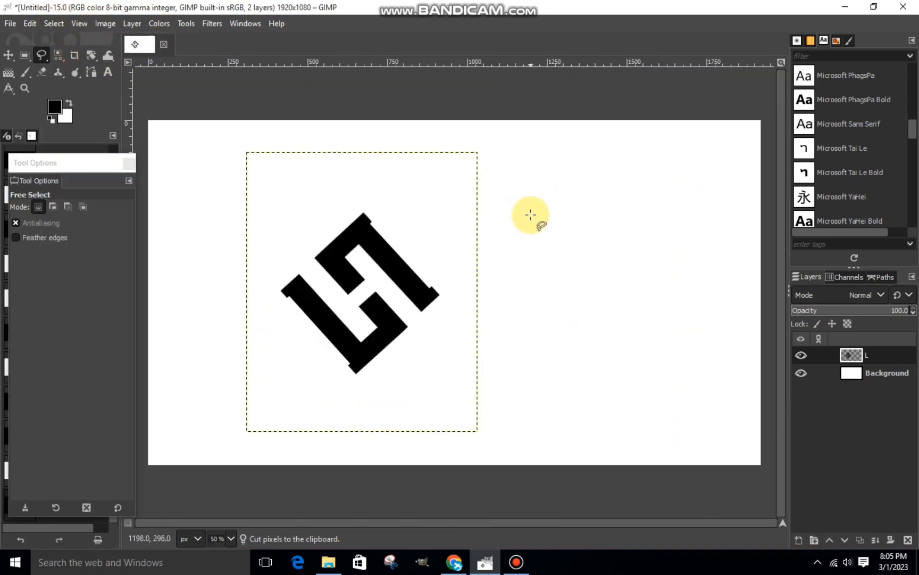
scroll(531, 214, "down", 1)
key("plus")
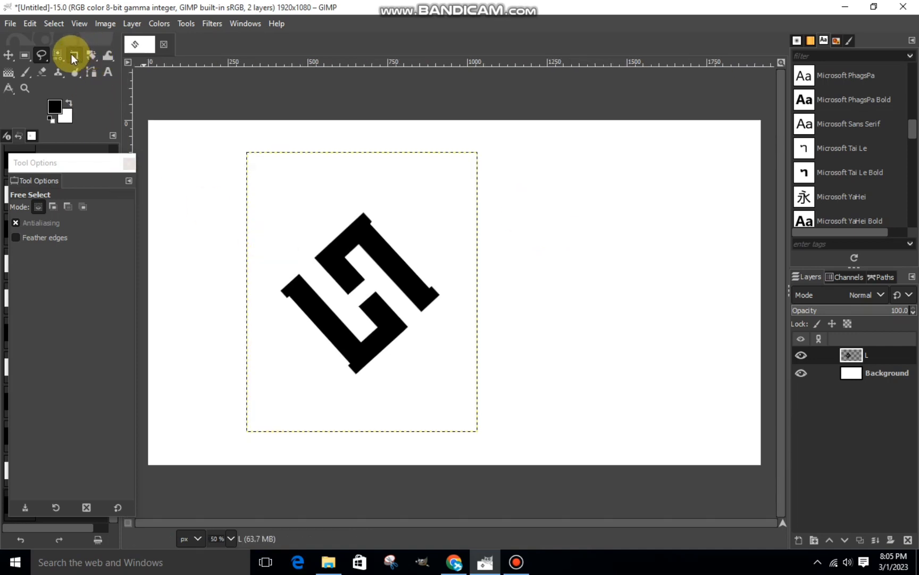
left_click_drag(84, 55, 119, 83)
left_click(369, 287)
left_click_drag(370, 287, 434, 270)
left_click(752, 159)
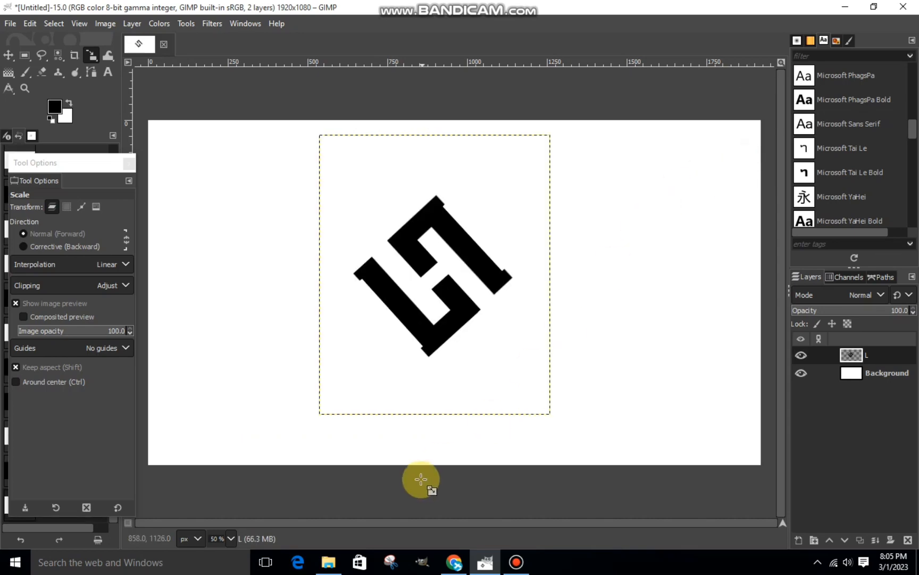
Add how-when-to-use-glossy-paper-2 from the Downloads folder as a new layer and position it over the logo at 1059 x 545 px.
left_click(328, 559)
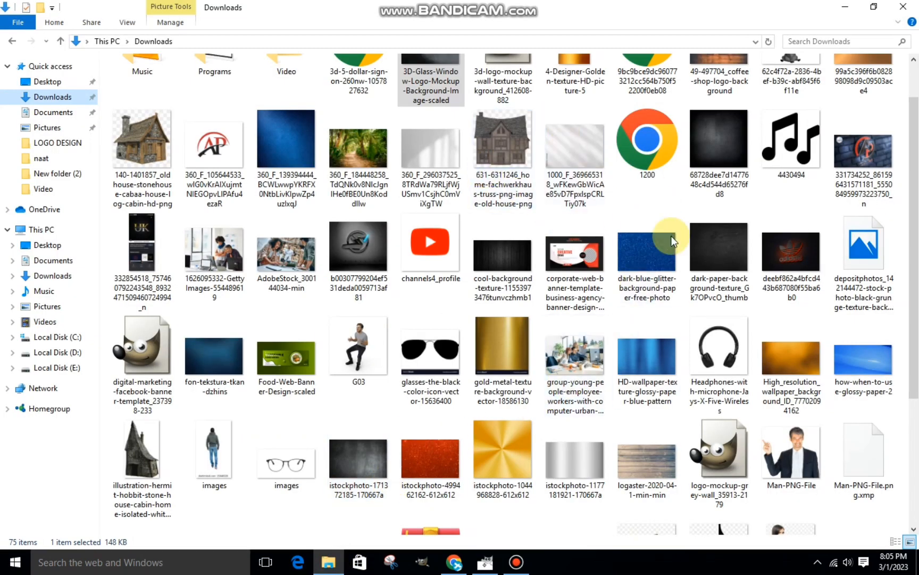
left_click_drag(859, 357, 329, 199)
left_click(479, 269)
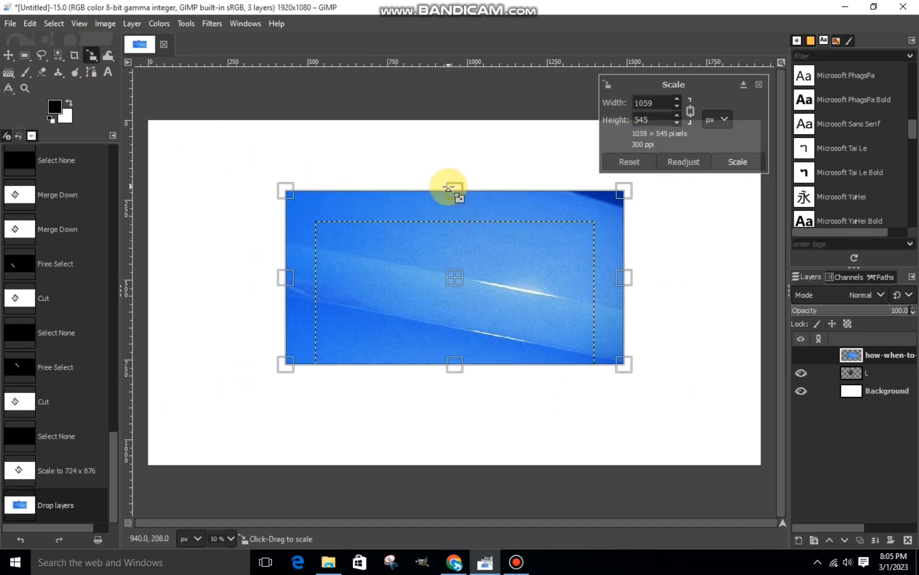
left_click_drag(447, 277, 400, 269)
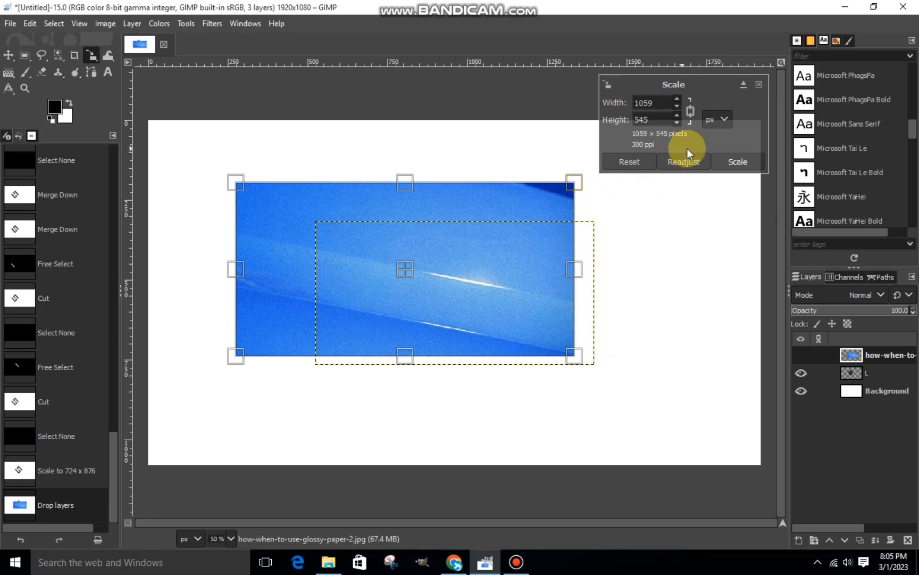
left_click(736, 161)
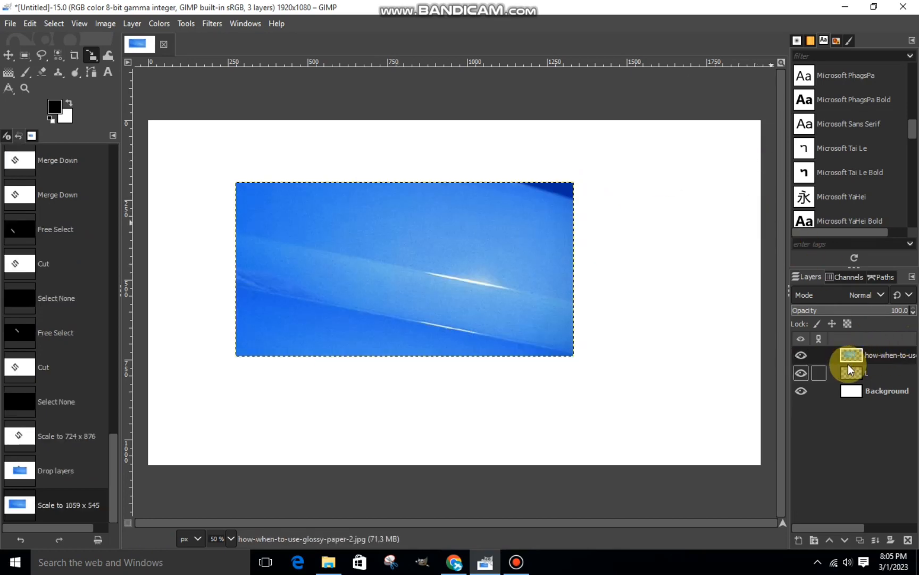
Hide the glossy paper layer, create a selection from the L layer's alpha, and make the glossy paper layer visible and active again.
left_click(801, 355)
right_click(857, 373)
left_click(791, 427)
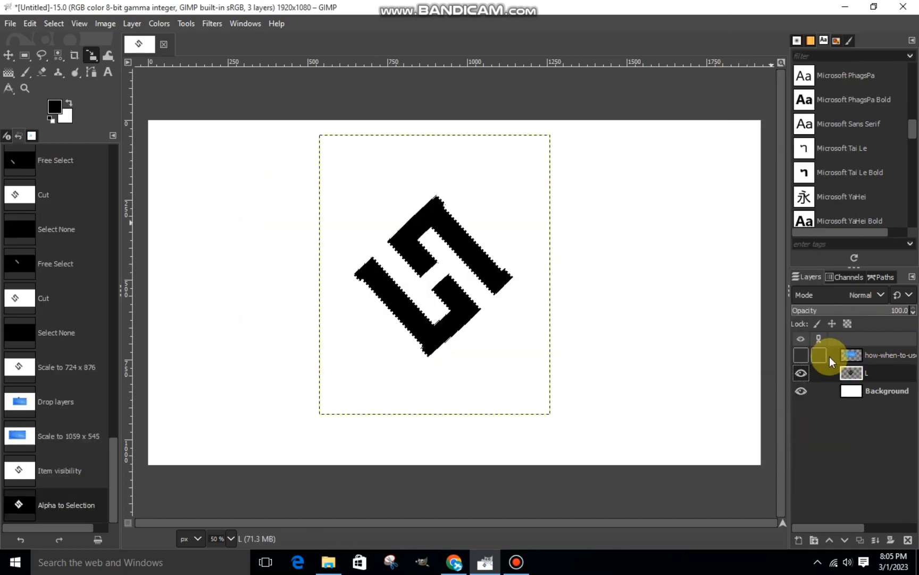
left_click(801, 355)
left_click(841, 356)
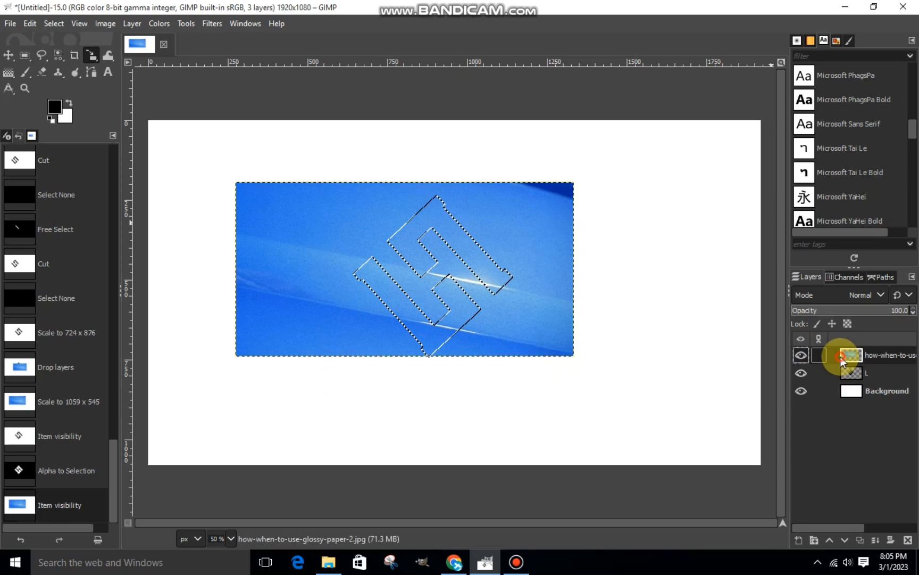
Invert the selection, cut away the blue texture outside the logo shape, and clear the selection.
left_click(57, 27)
left_click(77, 74)
right_click(329, 262)
mouse_move(348, 283)
left_click(438, 204)
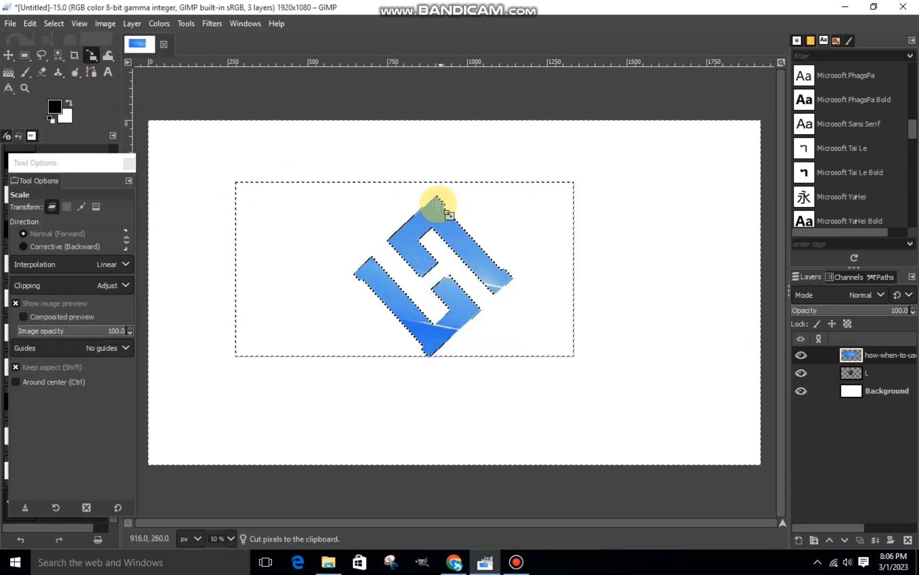
left_click(54, 24)
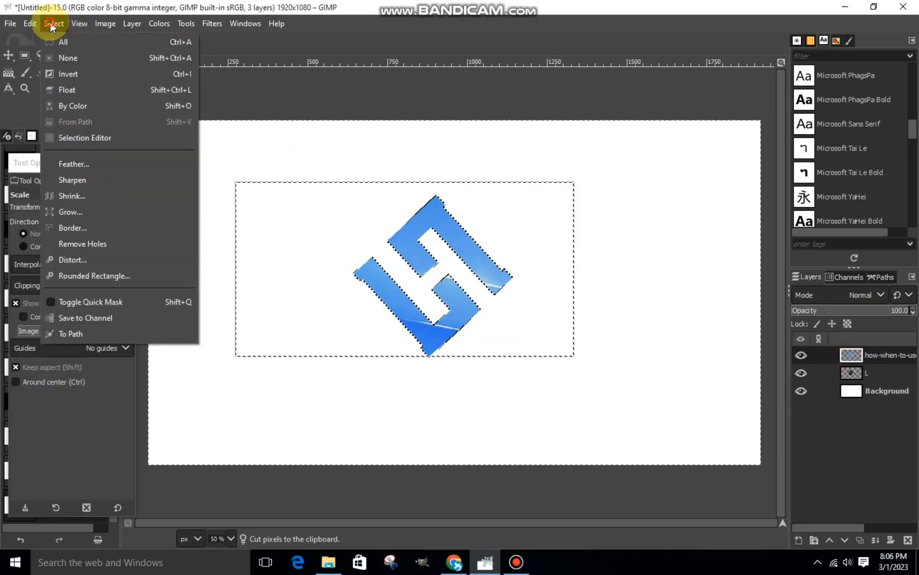
left_click(69, 57)
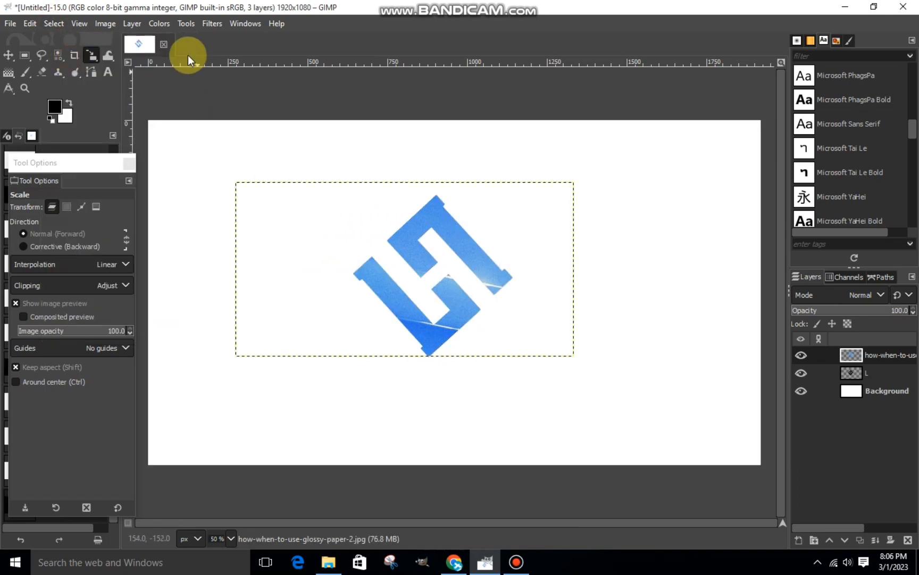
Add a drop shadow (X -19.355, Y 11.871, blur radius 8.12, opacity 1.134) to the blue textured logo and merge it down into the L layer.
left_click(212, 23)
mouse_move(242, 164)
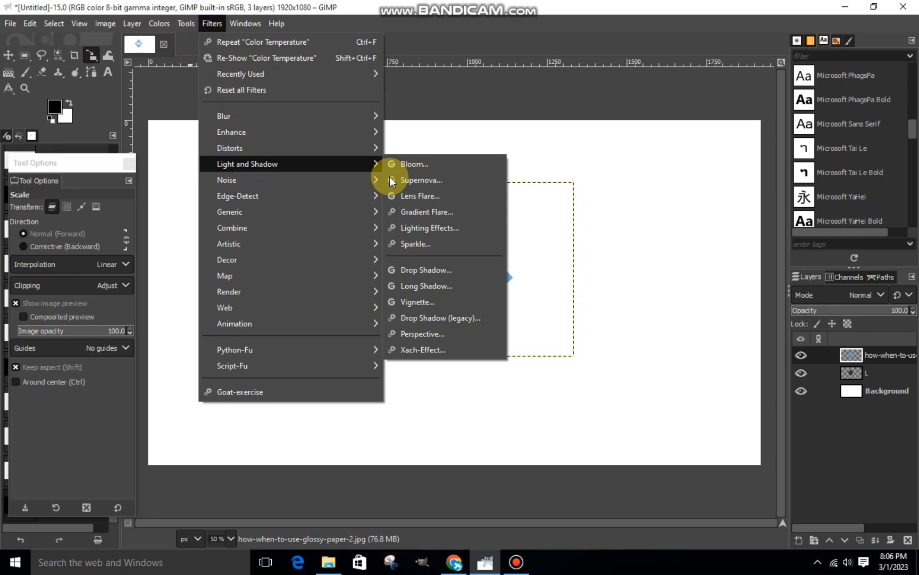
left_click(422, 269)
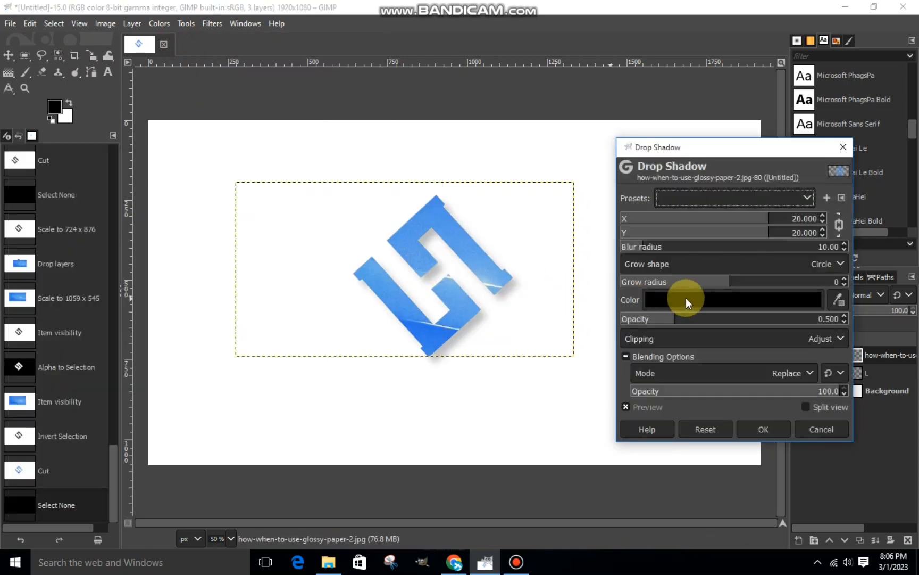
left_click(744, 319)
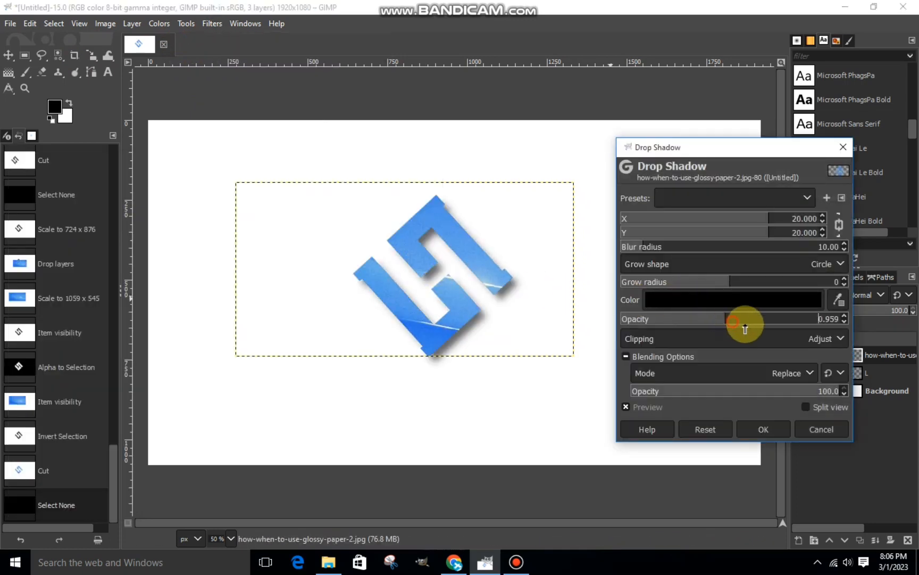
left_click(695, 218)
left_click(840, 225)
left_click_drag(723, 233, 748, 234)
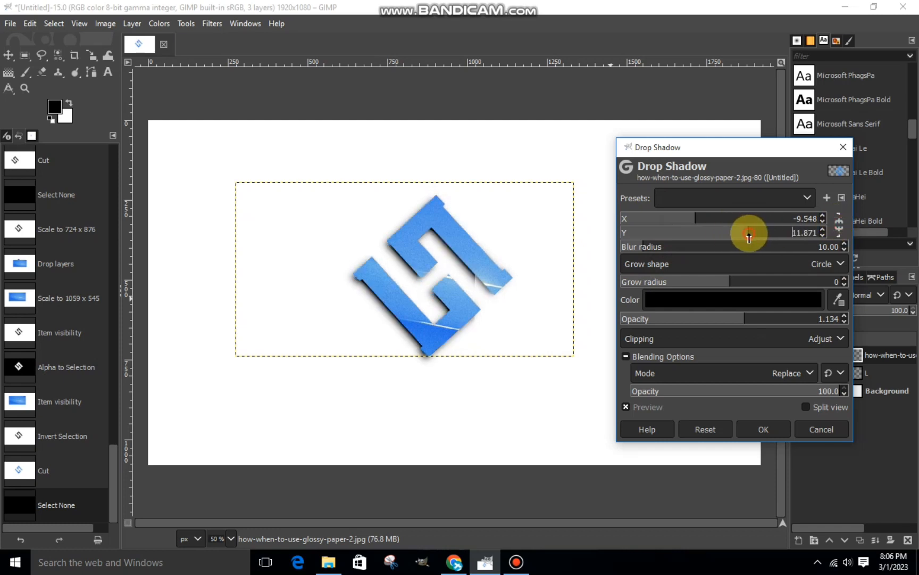
left_click(684, 218)
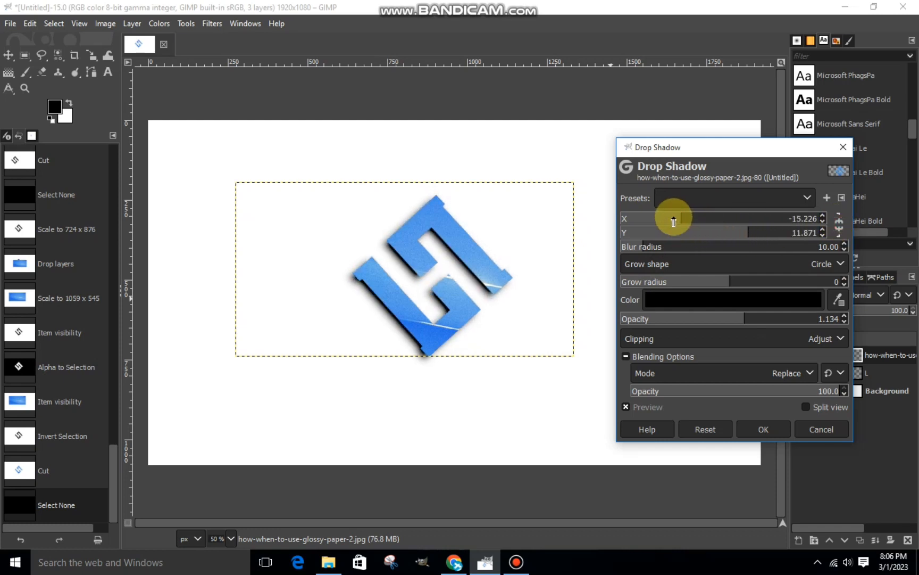
left_click(671, 219)
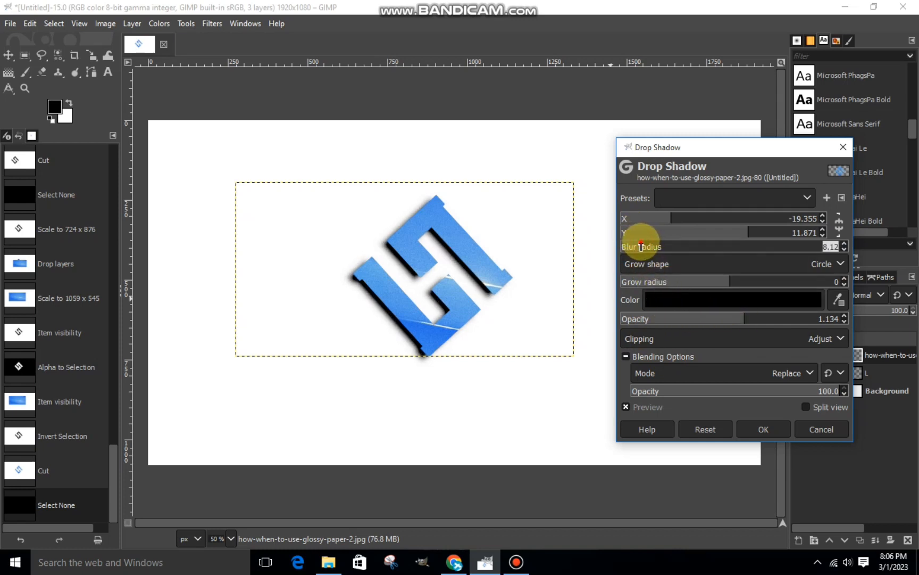
left_click(740, 428)
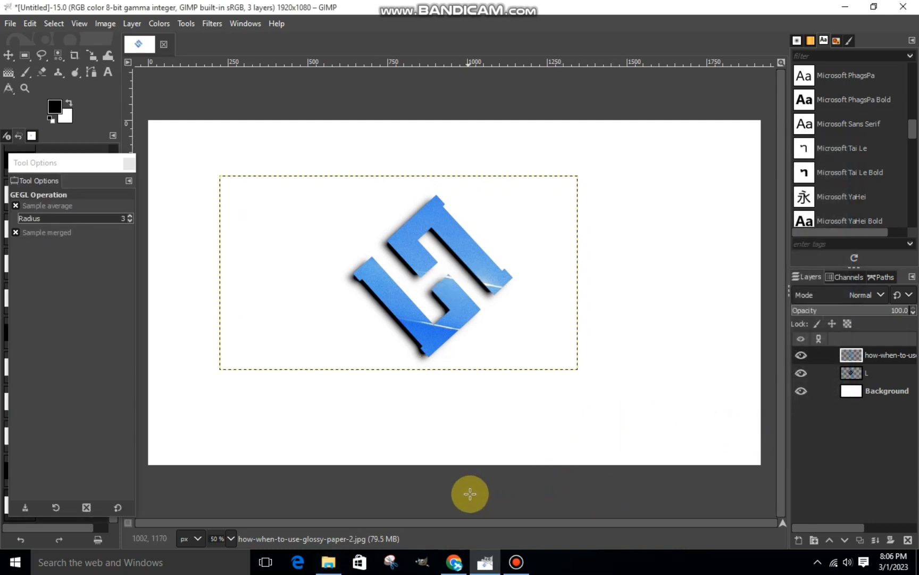
right_click(851, 355)
left_click(783, 164)
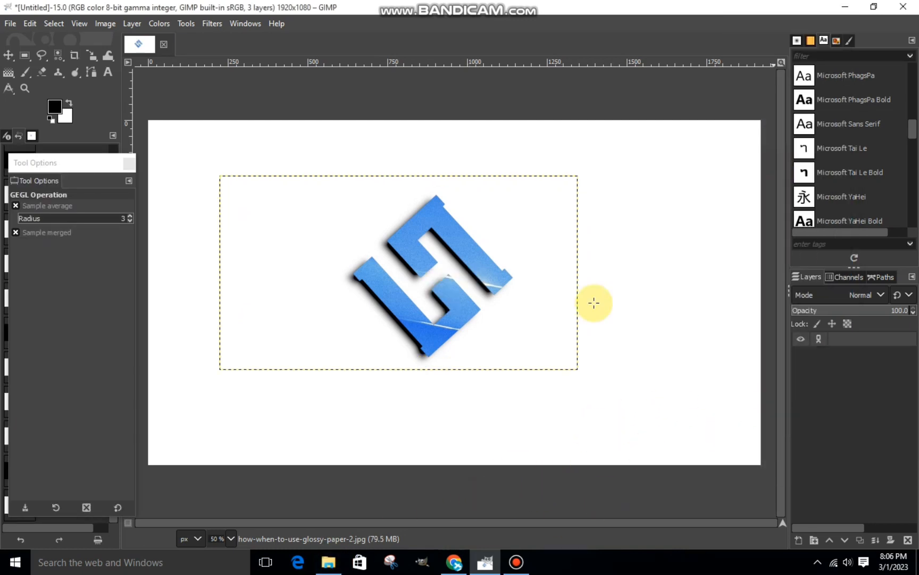
Add the dark office image from the LOGO BACKGROUND folder on drive D to the GIMP image as a new layer.
left_click(329, 561)
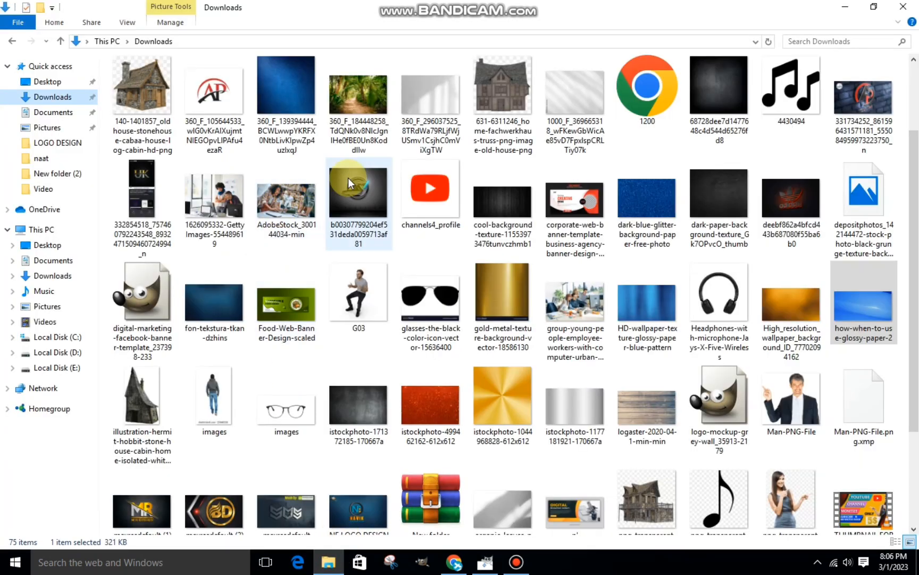
left_click(54, 352)
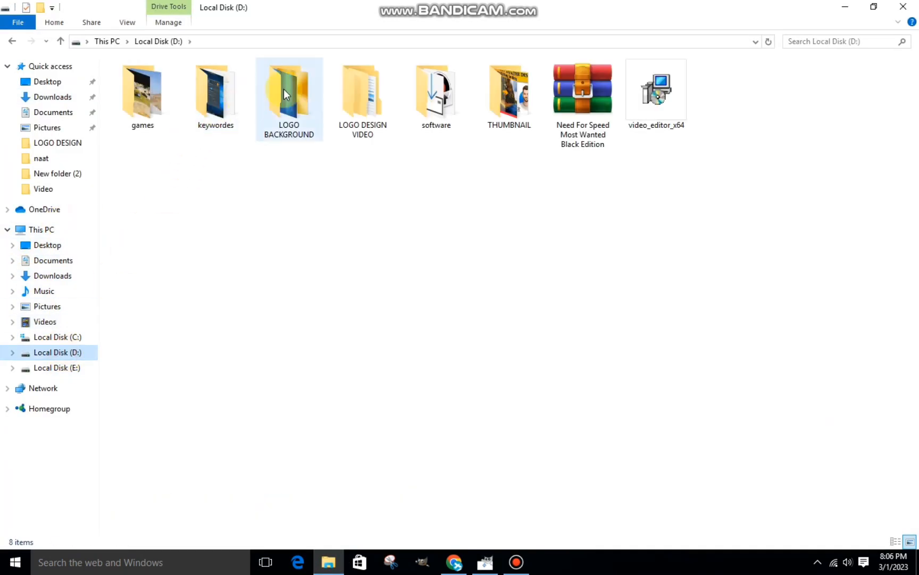
double_click(284, 89)
left_click_drag(152, 105, 456, 341)
Scale the dark office image to 1965 x 1474 px, move its layer beneath the L layer, and make the L layer active.
key("shift+s")
left_click_drag(256, 195, 636, 278)
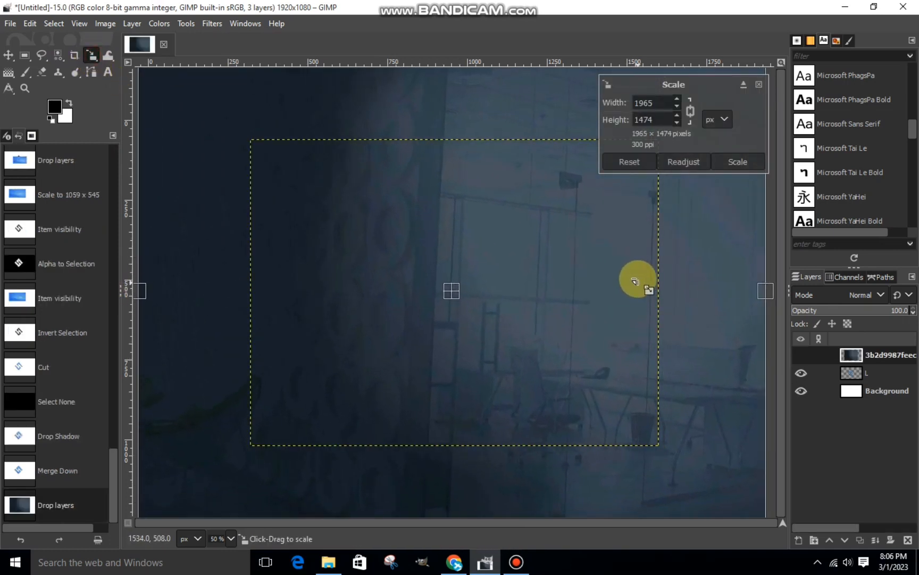
left_click(738, 161)
left_click_drag(843, 353, 849, 385)
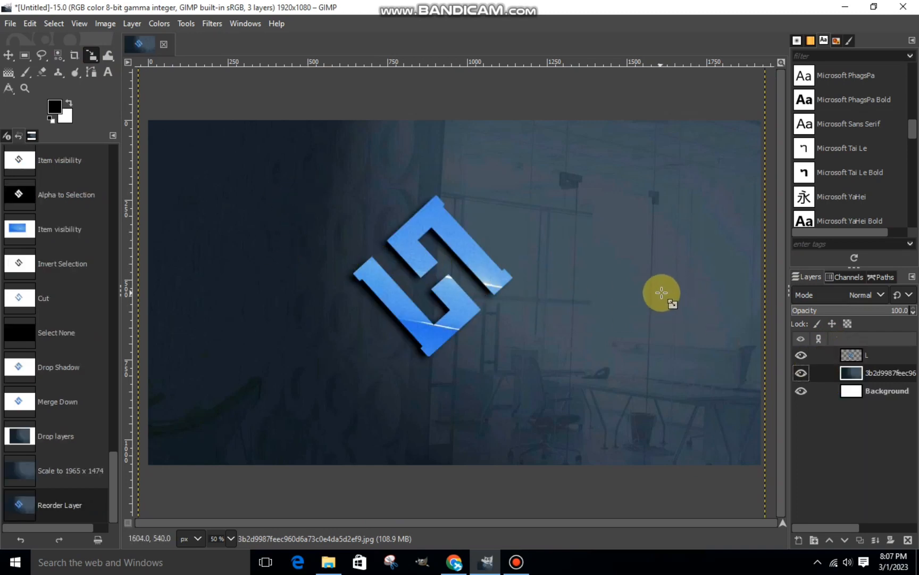
left_click(842, 356)
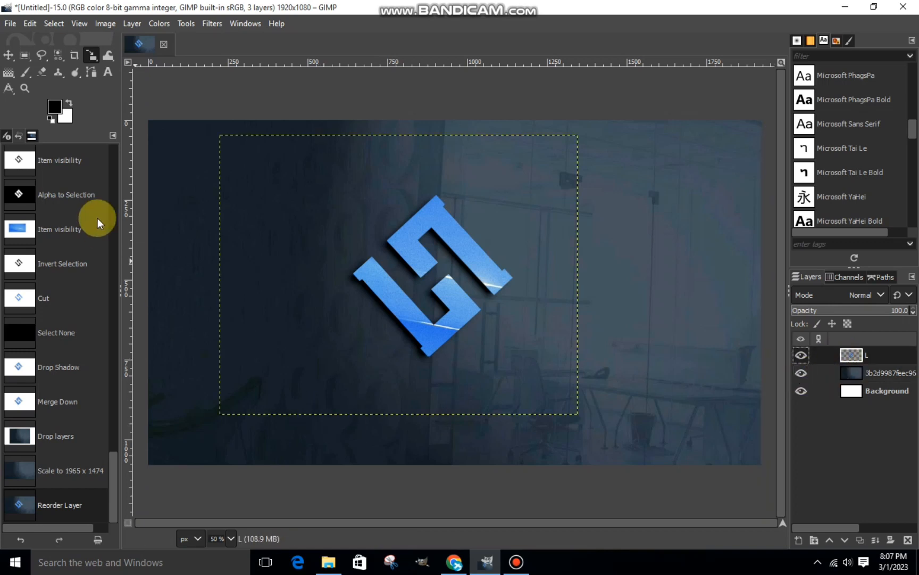
Add the text LOGO MOCKUP below the logo in Microsoft New Tai Lue Bold and set its size to 67 px.
left_click_drag(289, 443, 575, 362)
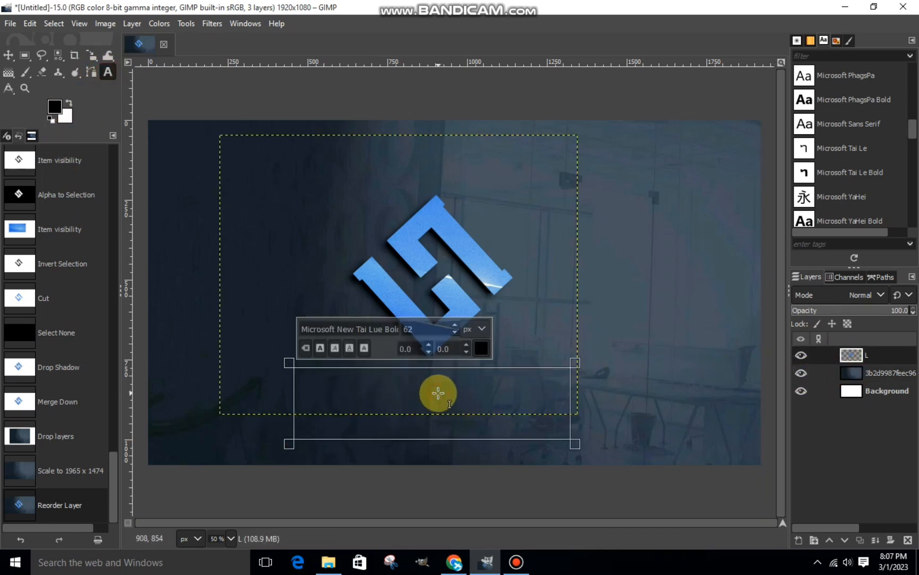
type("lo")
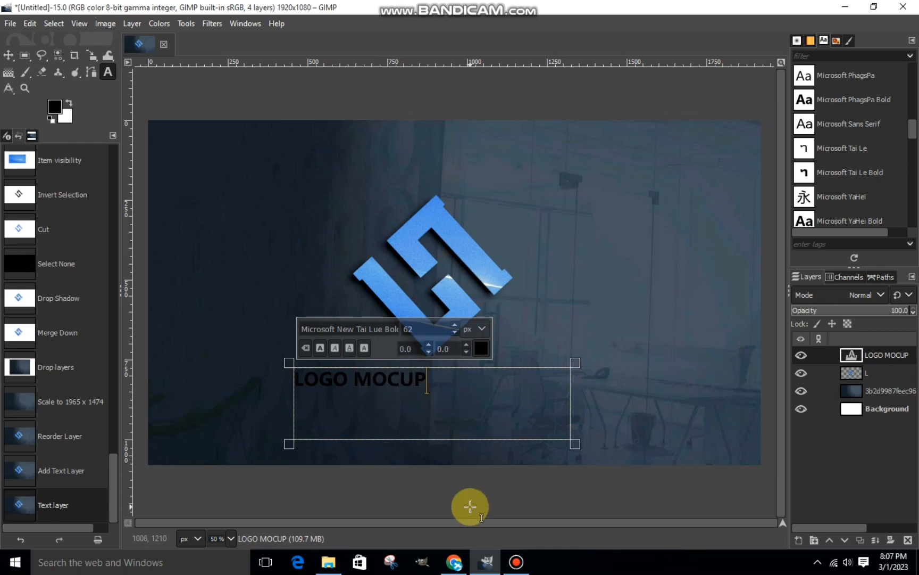
left_click(455, 562)
left_click(456, 563)
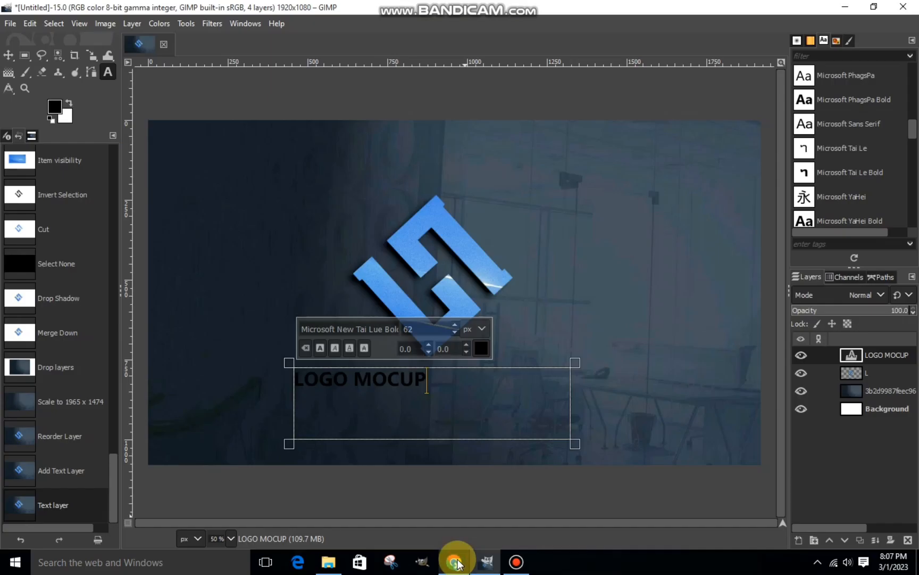
key("BackSpace")
key("BackSpace")
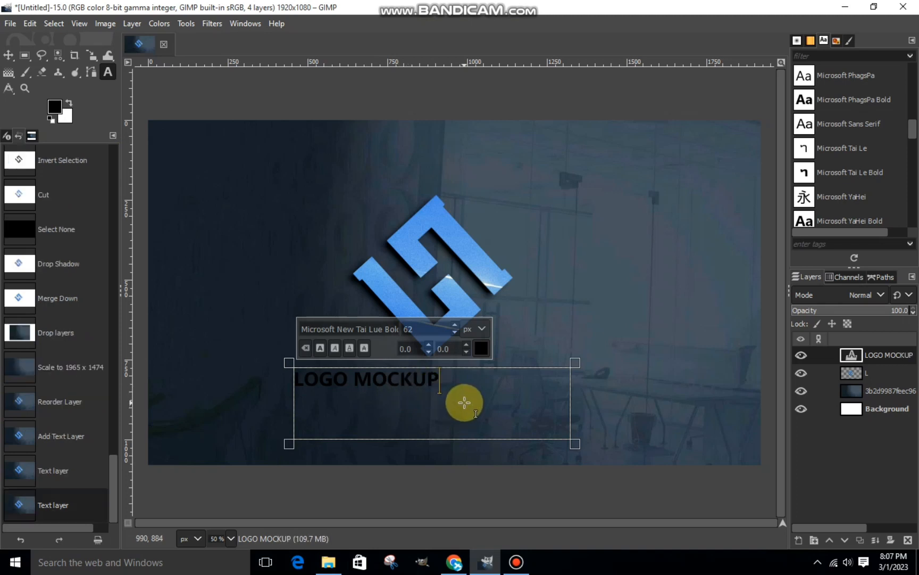
left_click_drag(456, 388, 275, 398)
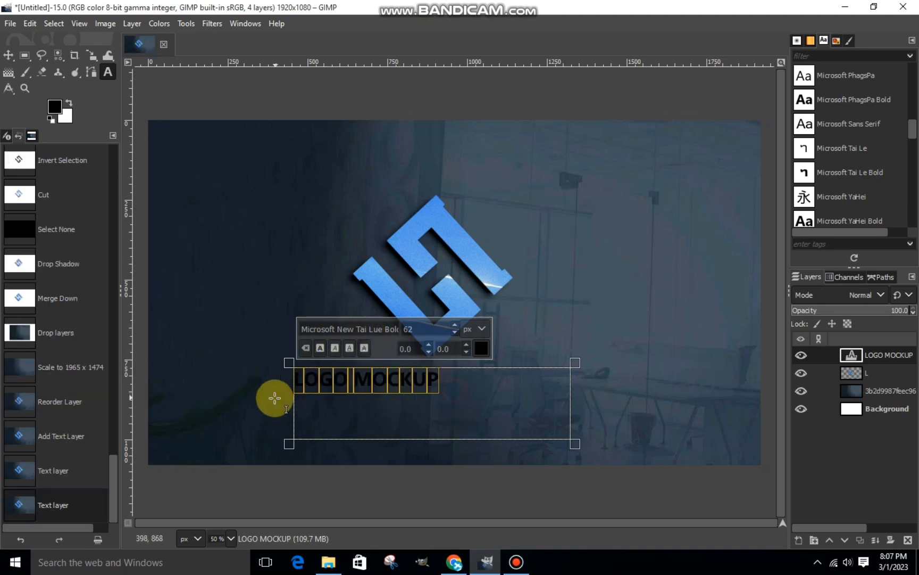
scroll(455, 325, "up", 5)
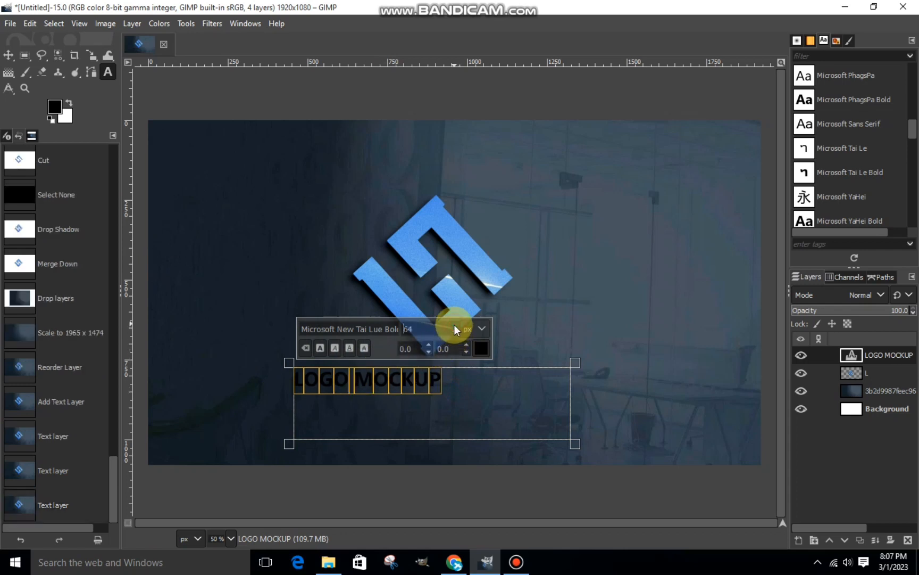
Move the LOGO MOCKUP text beneath the logo at 868 x 226 px and hide the dark office image layer.
left_click(90, 54)
left_click(443, 406)
left_click_drag(443, 406, 483, 408)
left_click(737, 161)
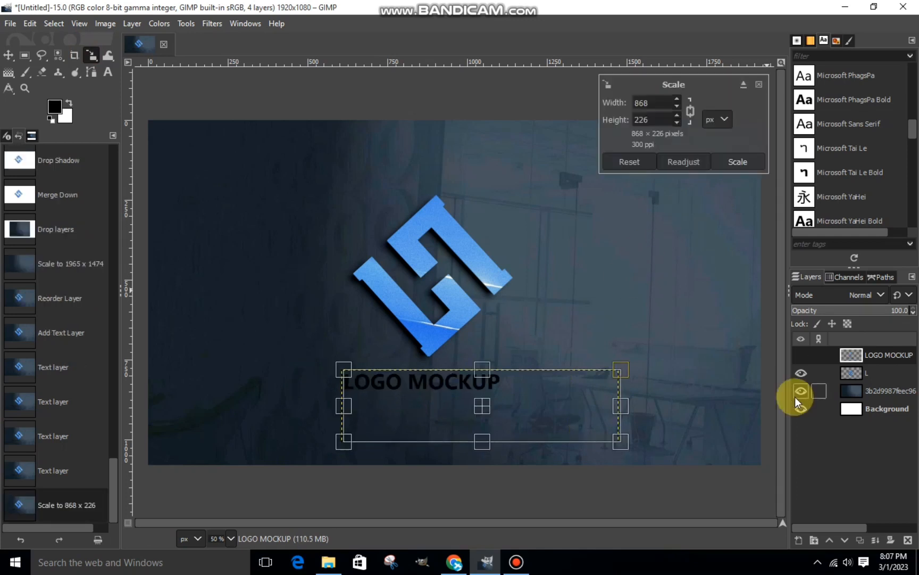
left_click(795, 397)
left_click_drag(483, 407, 485, 406)
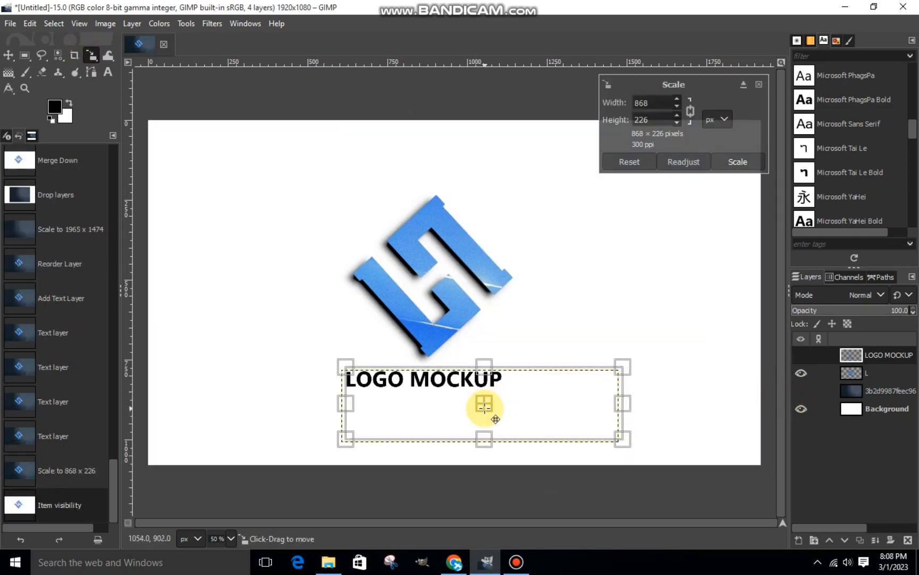
left_click(724, 159)
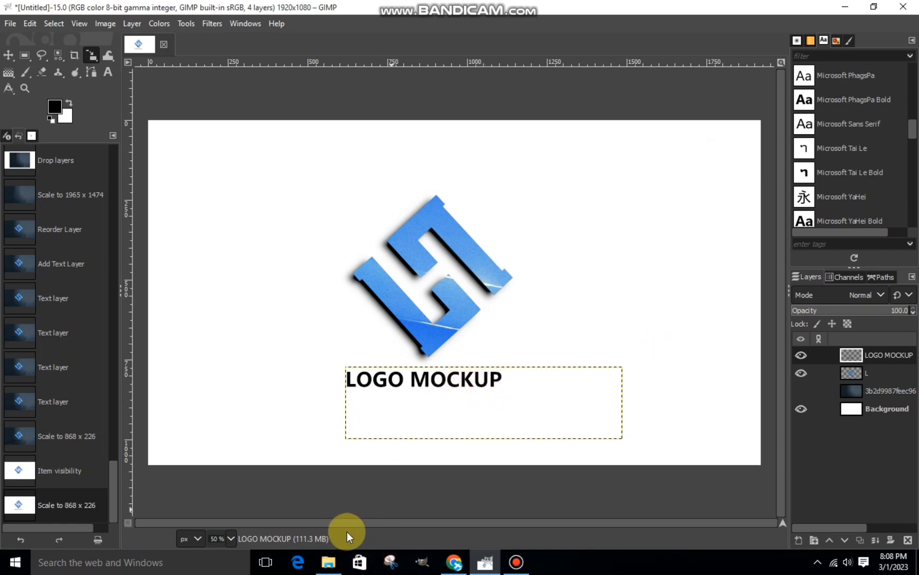
Select the black LOGO MOCKUP letters by color.
left_click(59, 63)
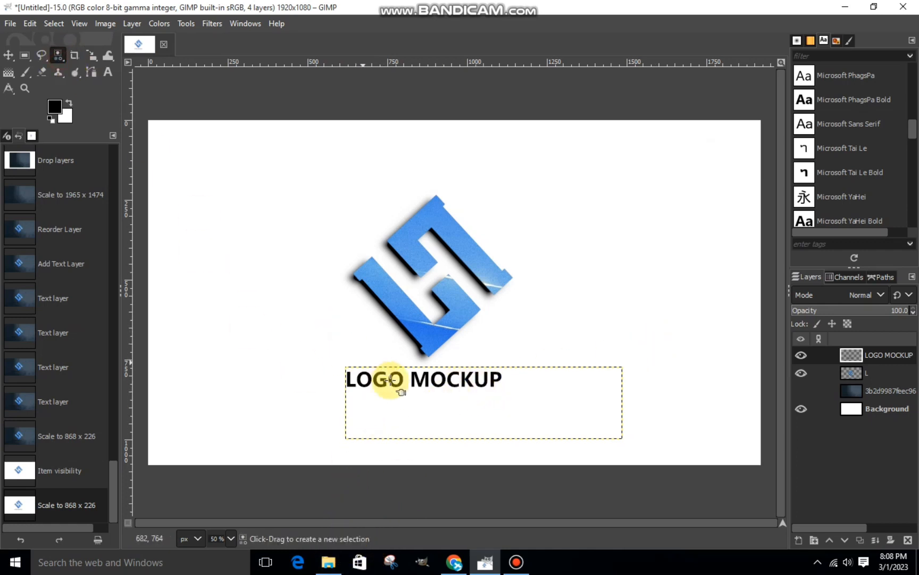
scroll(353, 391, "up", 2)
left_click(348, 381)
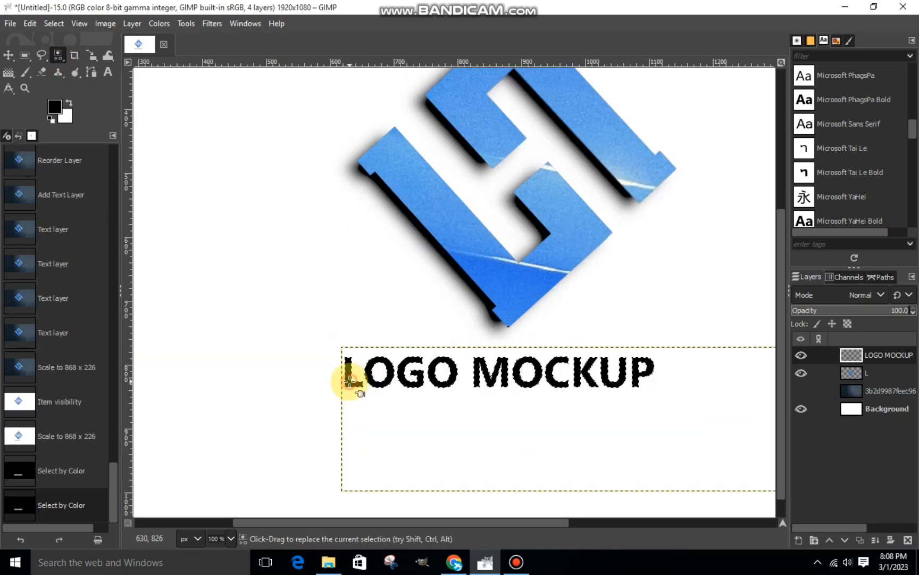
Fill the selected letters with a horizontal linear Crown molding gradient reaching beyond both ends of the text, and clear the selection.
double_click(8, 72)
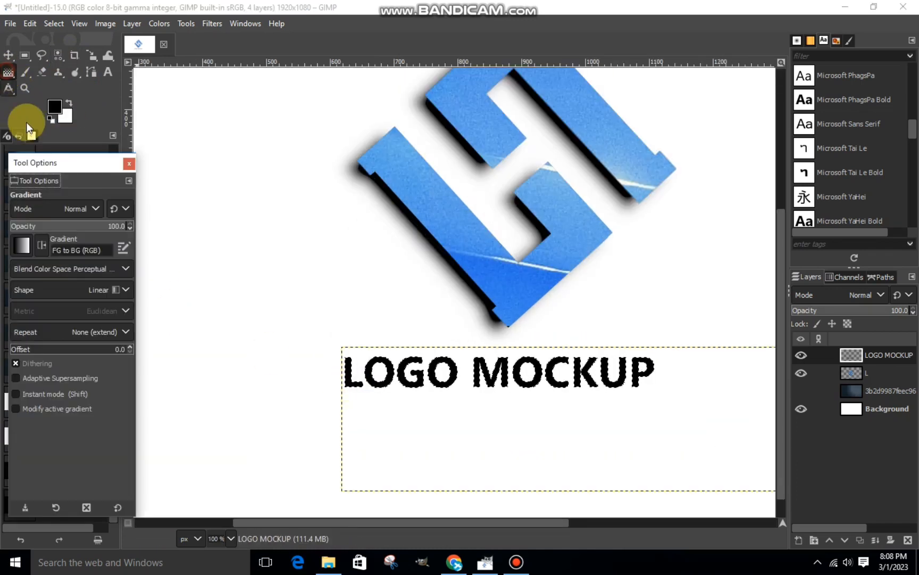
left_click(25, 244)
scroll(121, 305, "down", 2)
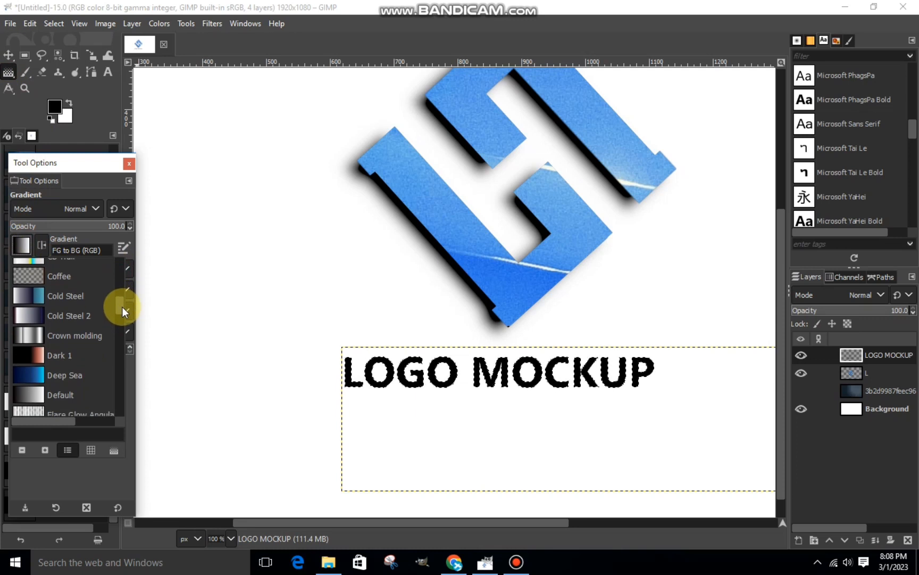
left_click(31, 322)
left_click_drag(335, 381, 698, 376)
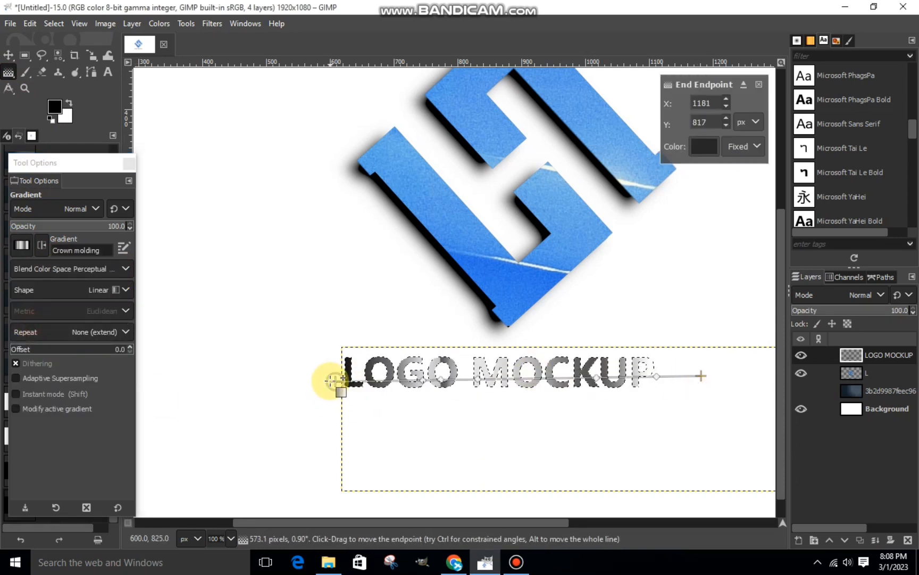
mouse_move(333, 380)
left_mouse_down()
mouse_move(246, 375)
mouse_move(276, 376)
left_mouse_up()
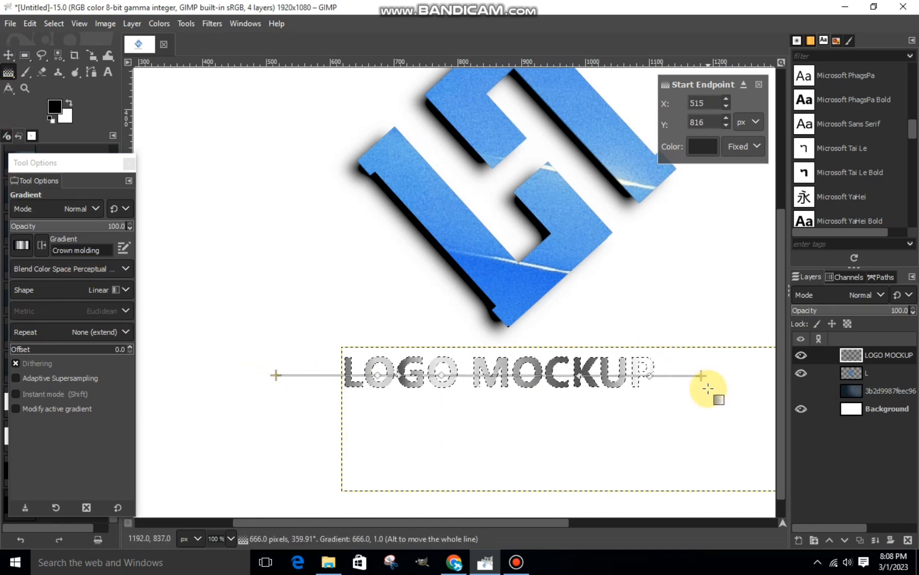
mouse_move(708, 389)
left_mouse_down()
mouse_move(732, 386)
mouse_move(715, 381)
left_mouse_up()
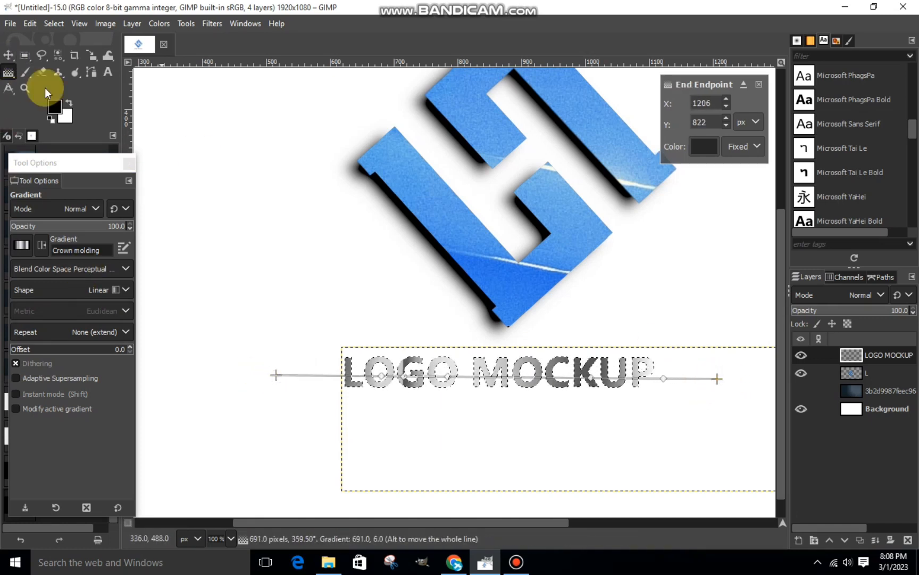
left_click(8, 55)
left_click(54, 23)
left_click(70, 55)
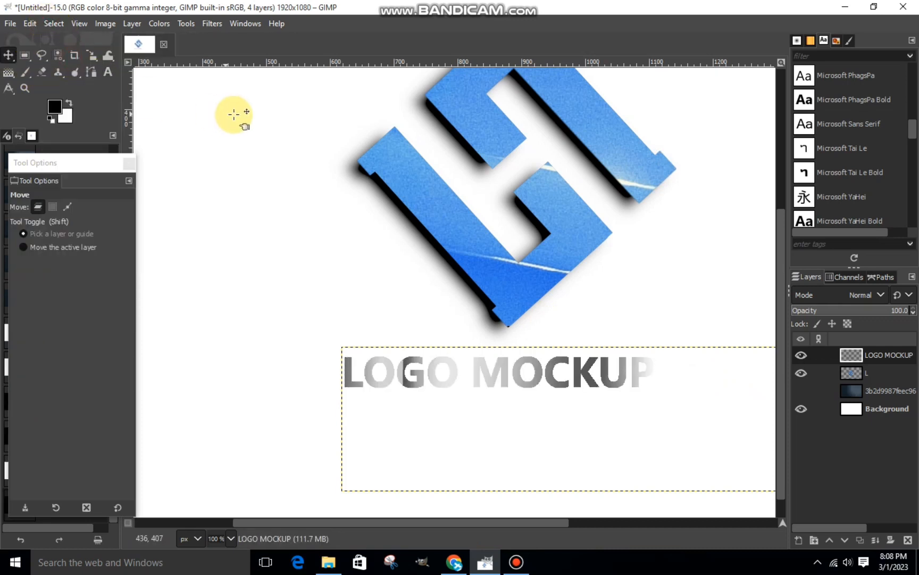
Add a drop shadow to the LOGO MOCKUP layer with X -10.581, Y 9.032, blur radius 4.52 and opacity 1.459.
scroll(364, 238, "down", 2)
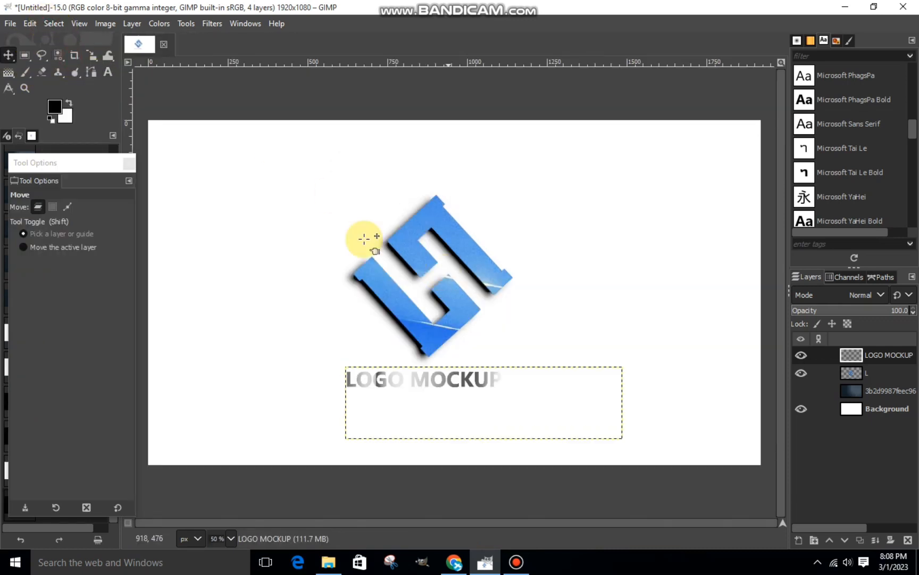
left_click(206, 22)
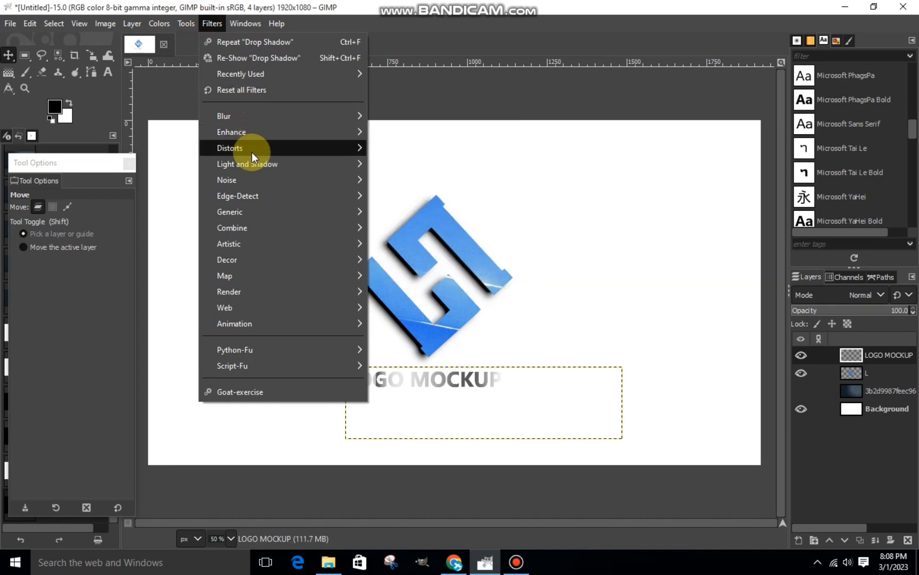
mouse_move(250, 164)
left_click(415, 270)
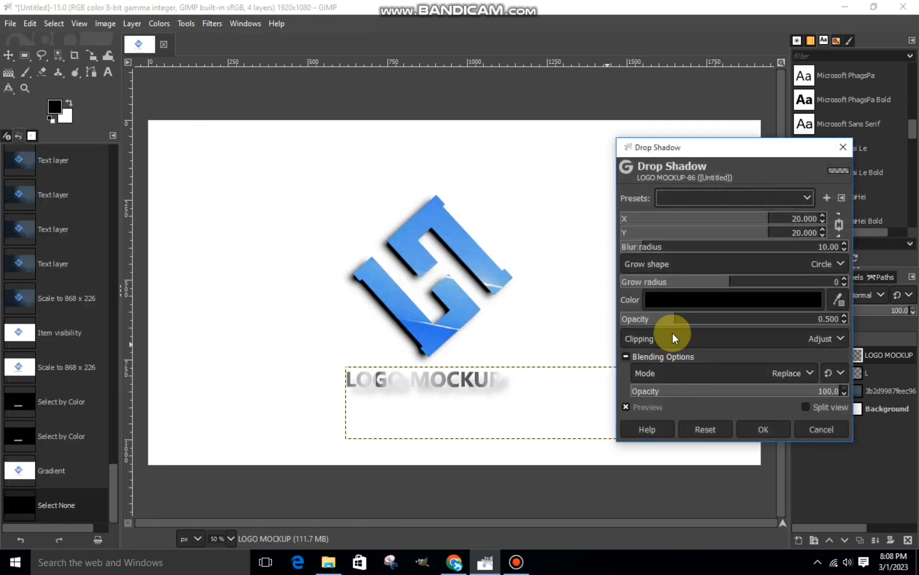
left_click_drag(674, 321, 790, 334)
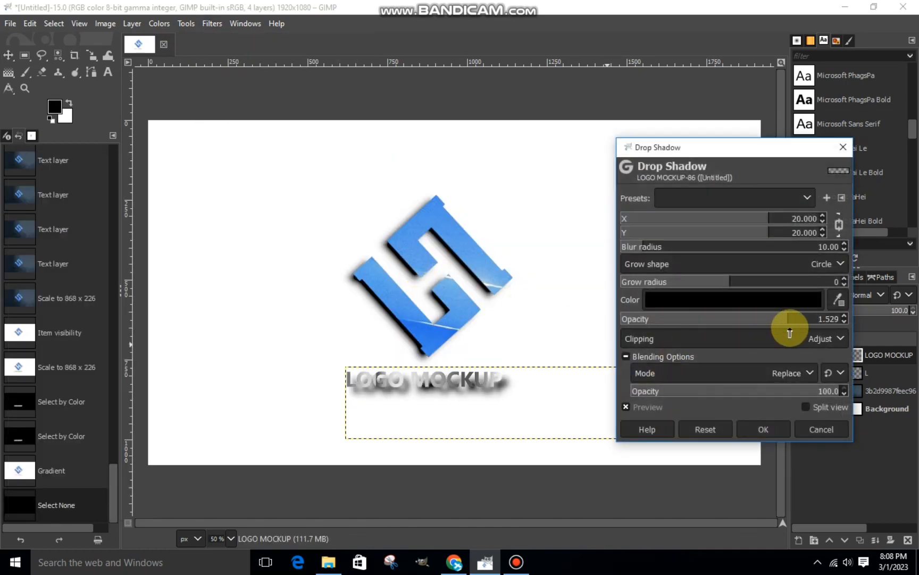
left_click(839, 225)
left_click_drag(729, 218, 742, 250)
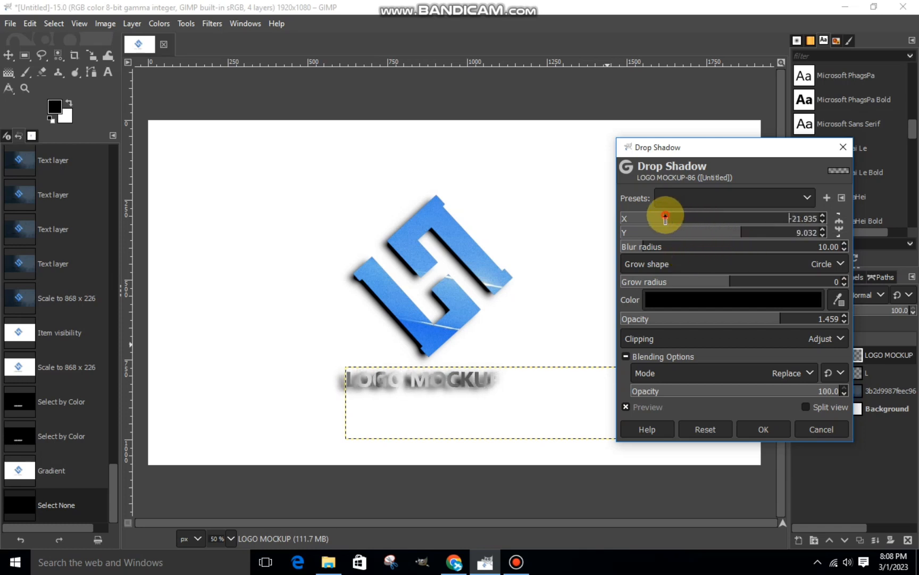
left_click(633, 246)
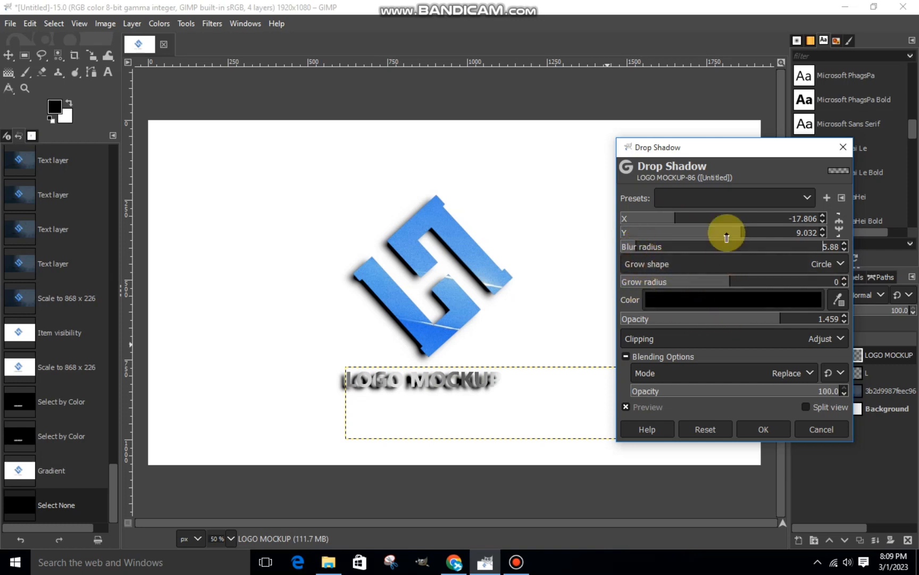
left_click(693, 220)
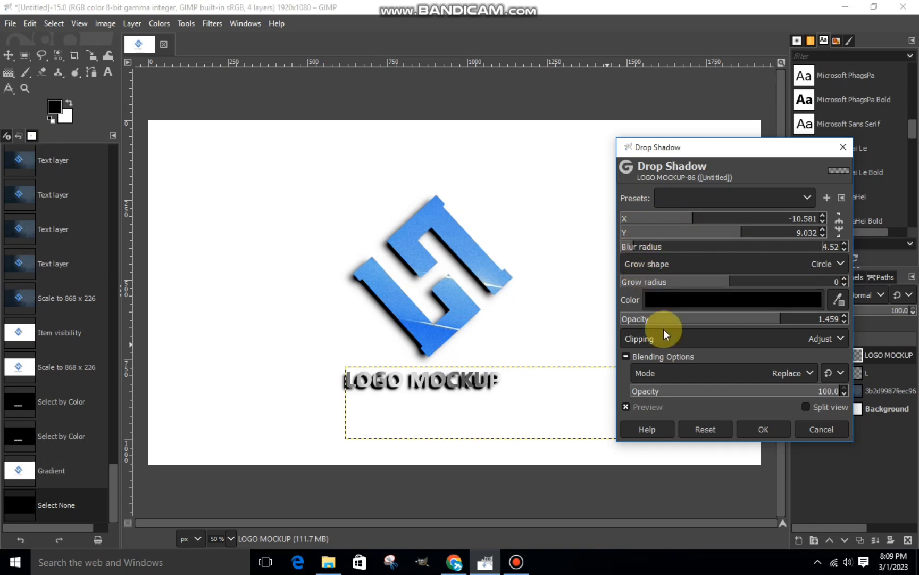
left_click(751, 429)
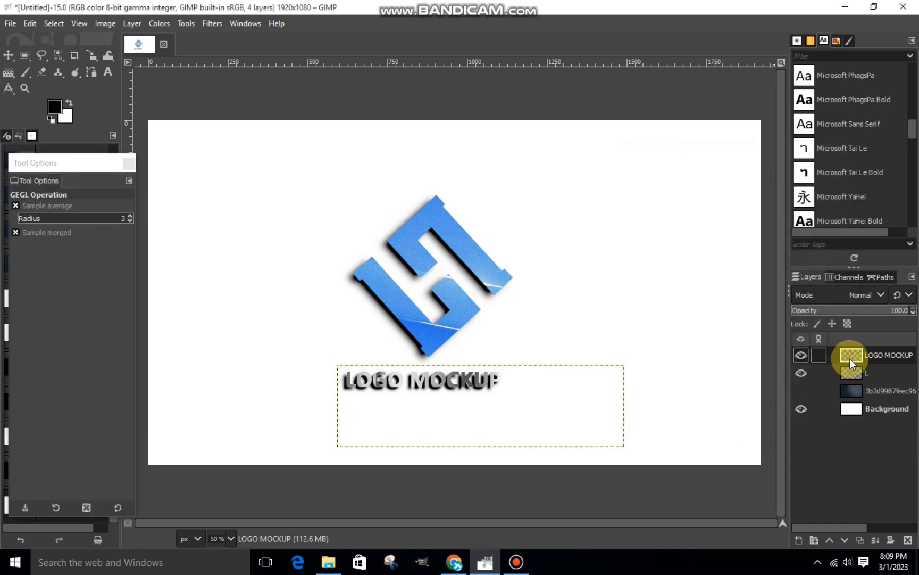
Merge the LOGO MOCKUP layer down into the L layer and show the dark office image layer again.
right_click(849, 359)
left_click(751, 165)
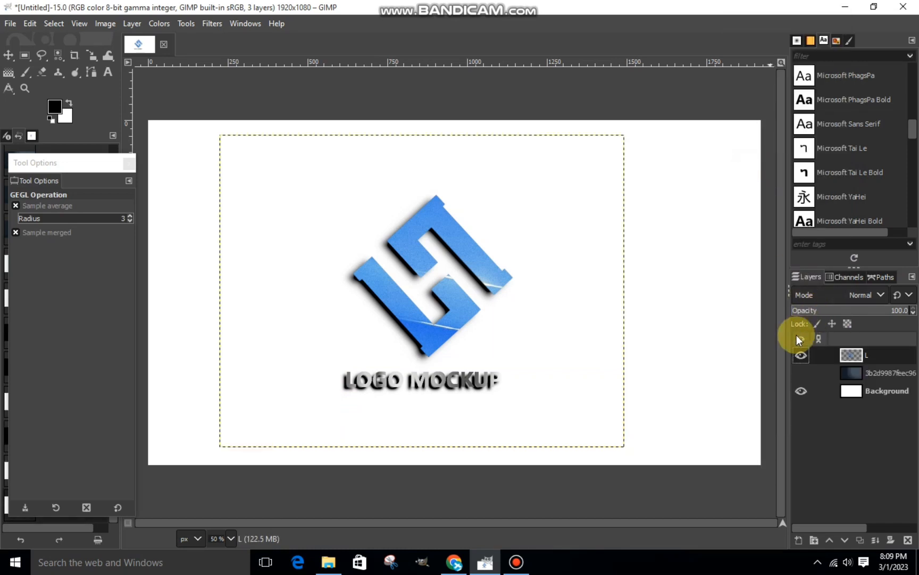
left_click(799, 354)
left_click(800, 354)
left_click(798, 372)
left_click(801, 373)
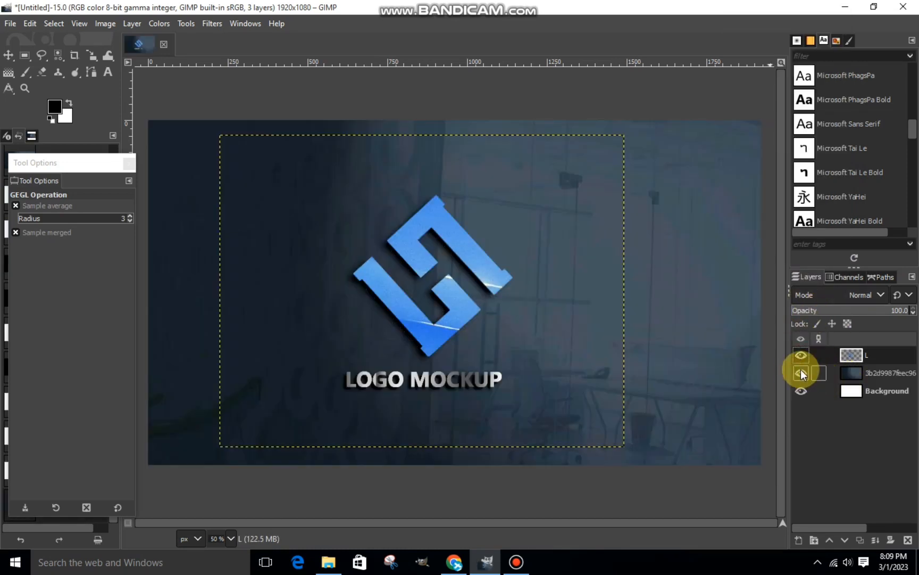
Add the window natural shadow overlay image from the LOGO BACKGROUND folder as a new layer and scale it to 1154 x 739 px over the logo.
left_click(329, 562)
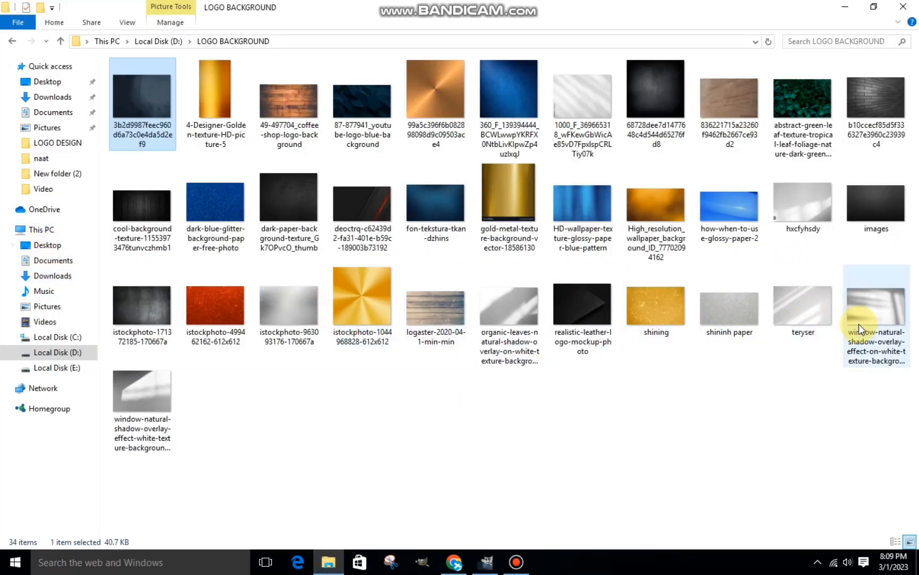
left_click_drag(859, 323, 420, 341)
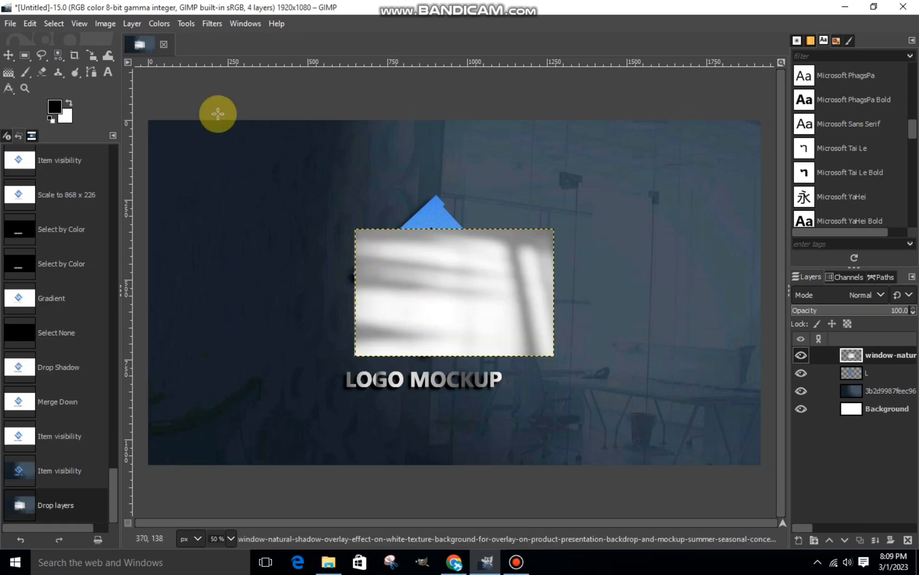
left_click(98, 54)
left_click(463, 250)
left_click_drag(409, 260, 346, 219)
left_click_drag(508, 362, 578, 408)
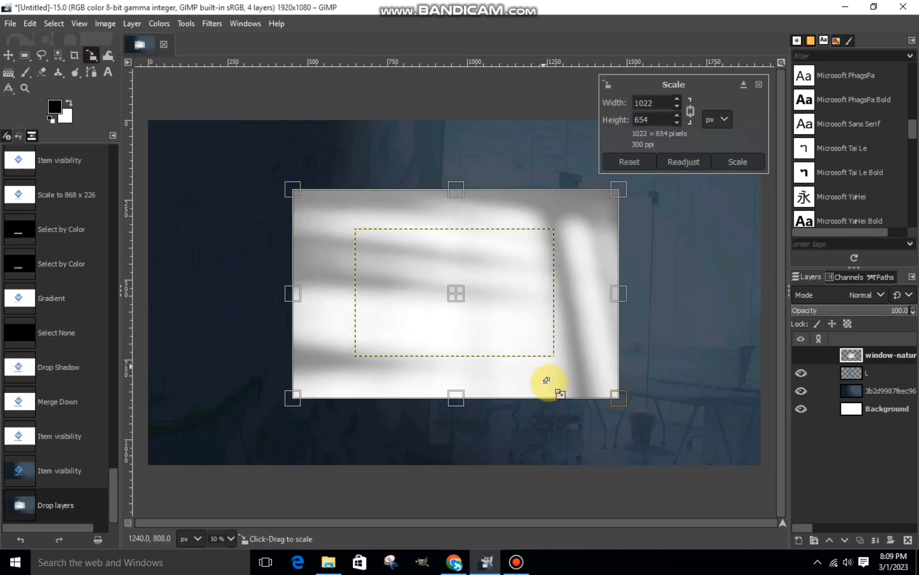
left_click_drag(460, 296, 489, 311)
left_click_drag(379, 221, 344, 198)
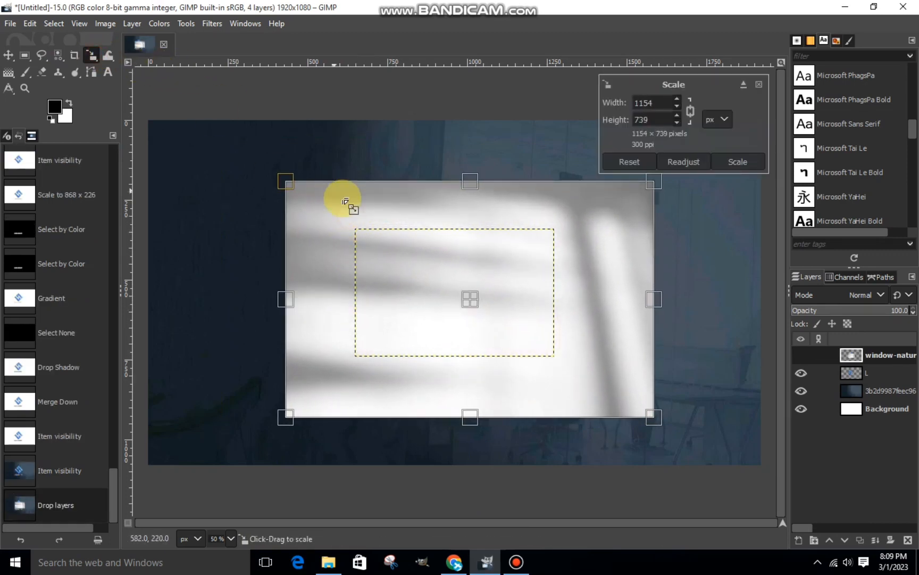
left_click_drag(472, 299, 514, 302)
left_click(724, 165)
Hide the window shadow overlay, create a selection from the L layer's alpha, and show the overlay again.
left_click(802, 354)
right_click(858, 376)
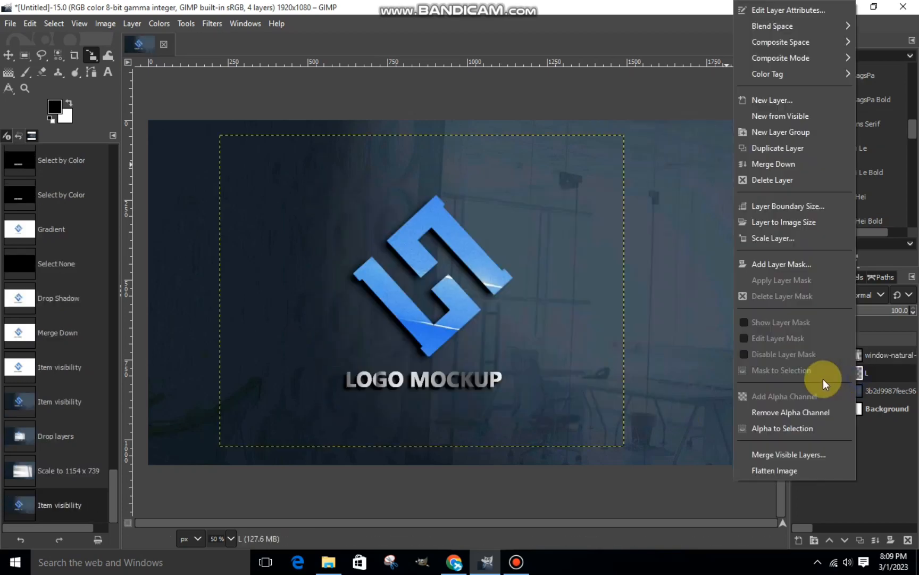
left_click(781, 428)
left_click(801, 354)
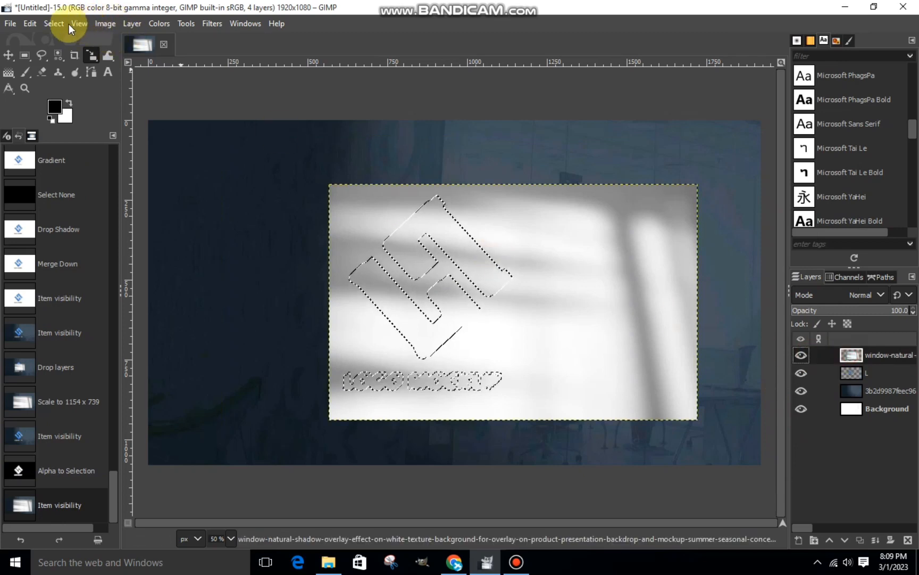
Invert the selection and cut away the window shadow overlay outside the logo and text.
left_click(54, 23)
left_click(68, 74)
right_click(411, 272)
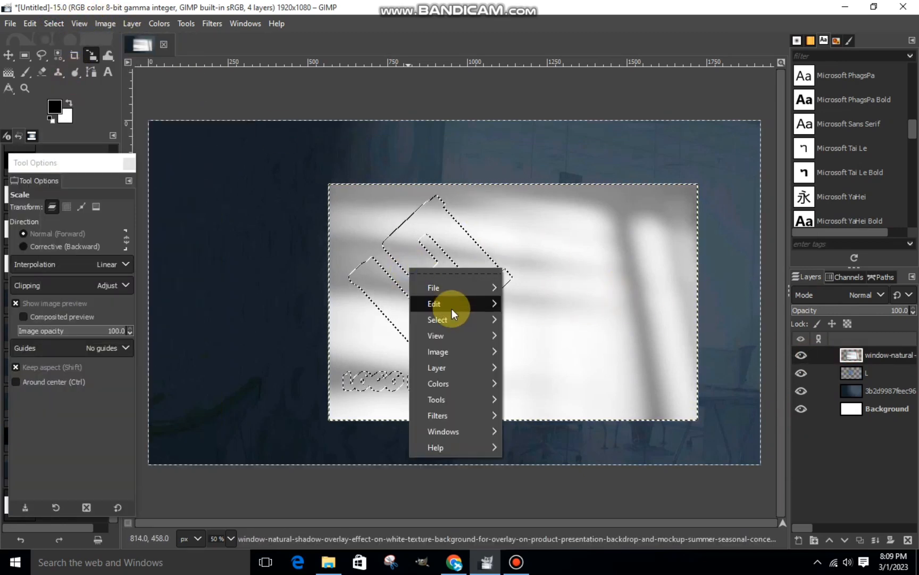
mouse_move(447, 304)
left_click(551, 208)
Set the window shadow overlay layer's blend mode to Overlay and clear the selection.
left_click(862, 295)
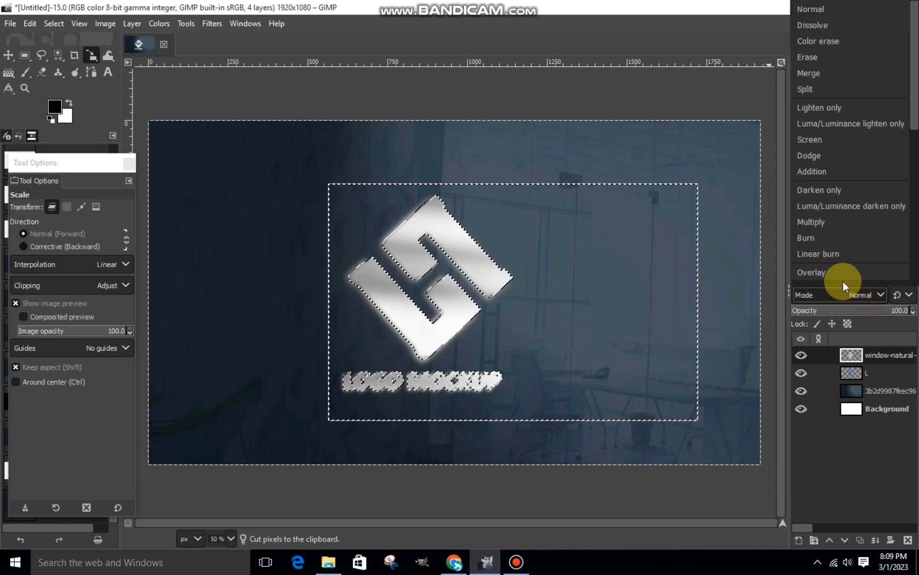
left_click(845, 278)
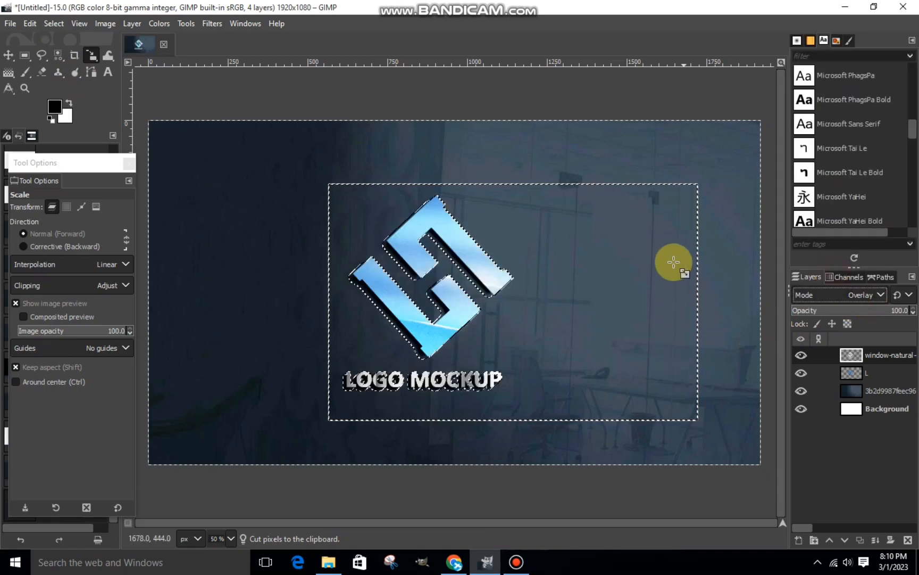
left_click(53, 24)
left_click(60, 57)
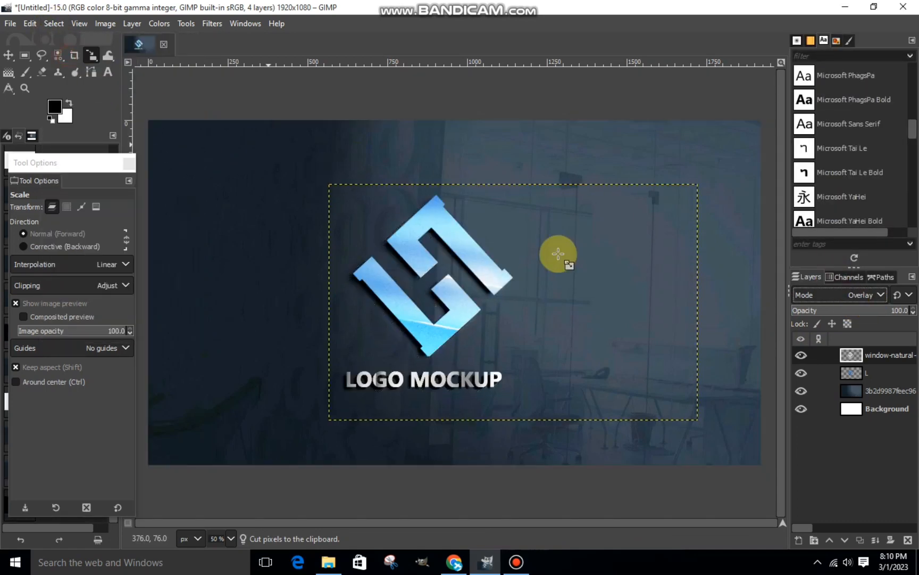
Merge the window shadow overlay layer down into the L layer.
right_click(869, 353)
left_click(778, 166)
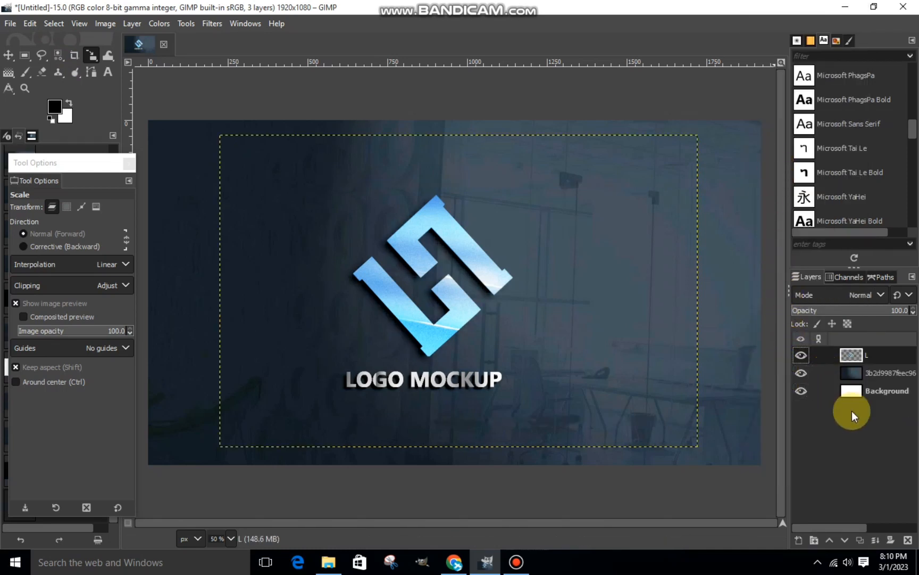
Hide the L layer briefly to check the background, show it again, and make the dark office image layer active.
left_click(851, 391)
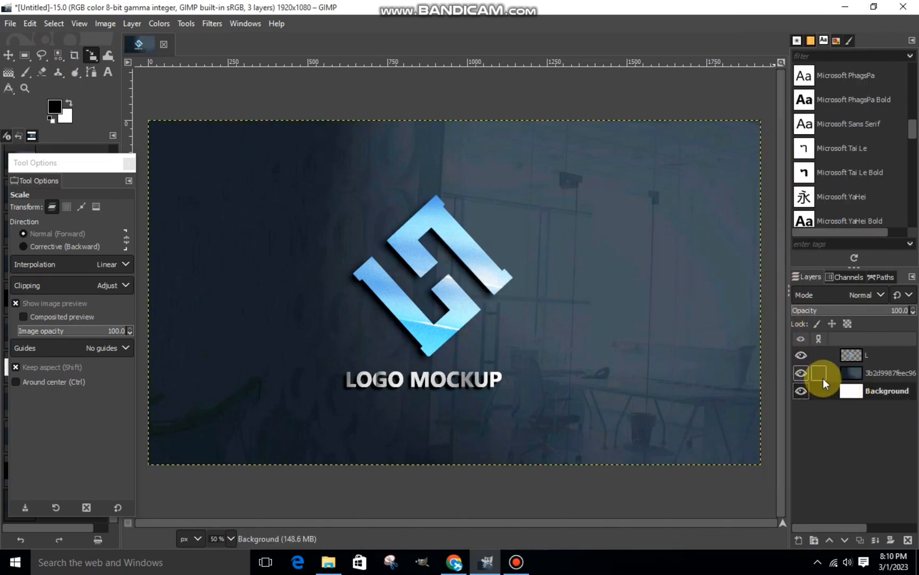
left_click(803, 353)
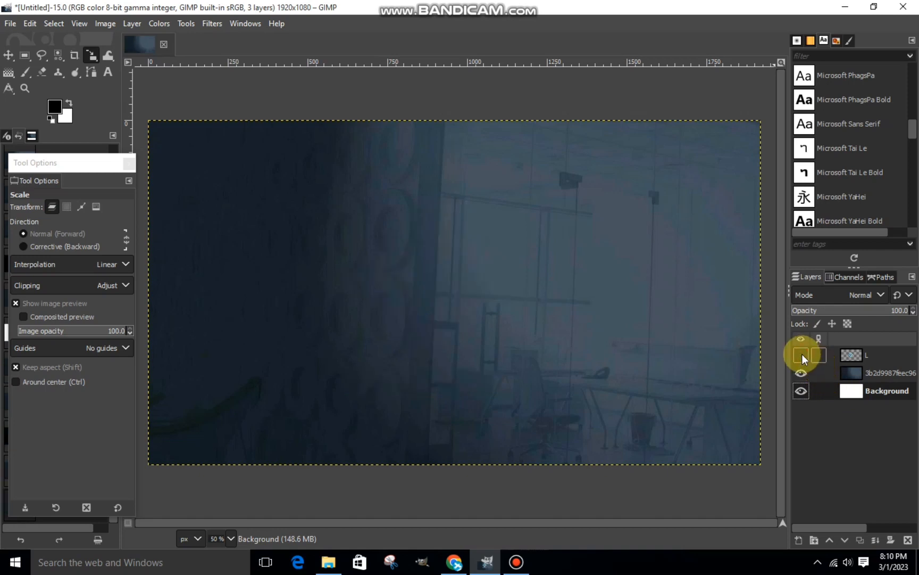
left_click(802, 354)
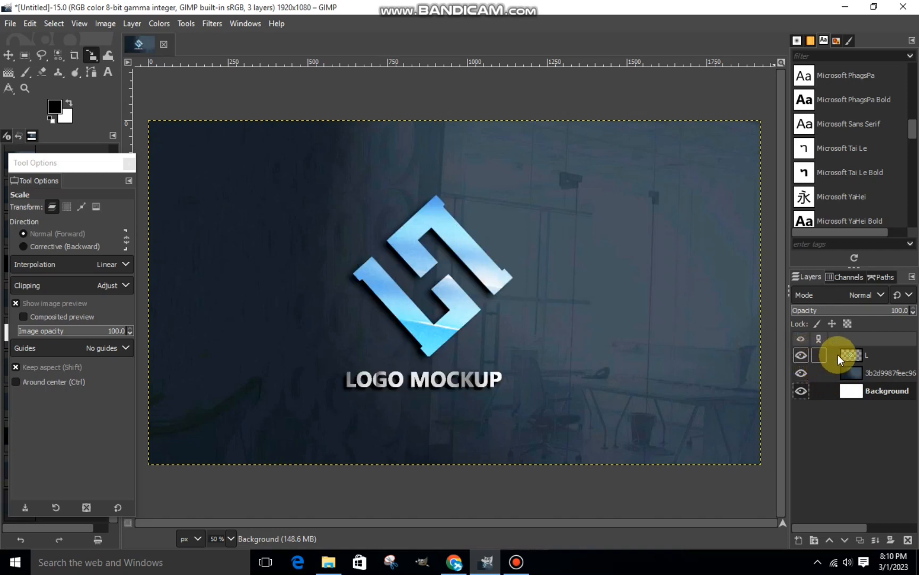
left_click(860, 370)
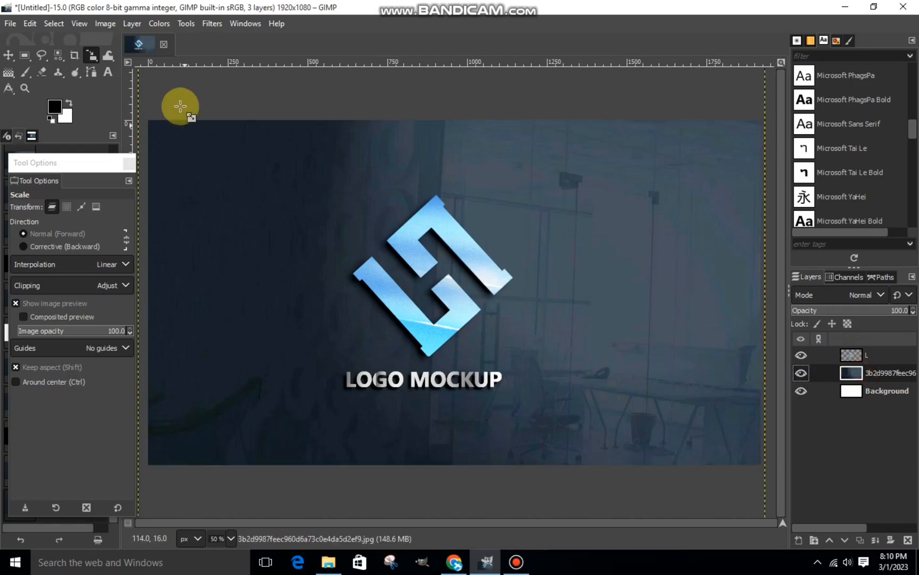